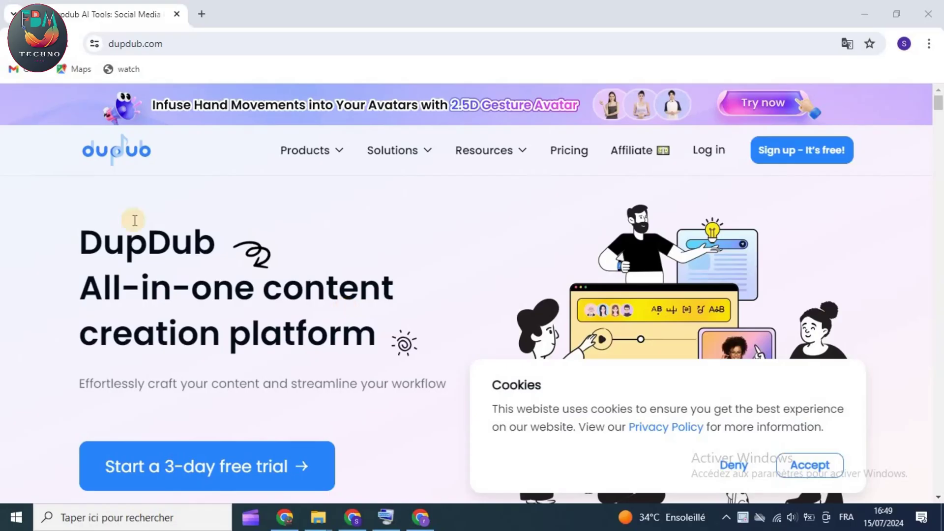
Step: Decline the cookies on the DupDub homepage and look through its product sections
drag(200, 42, 101, 42)
click(62, 183)
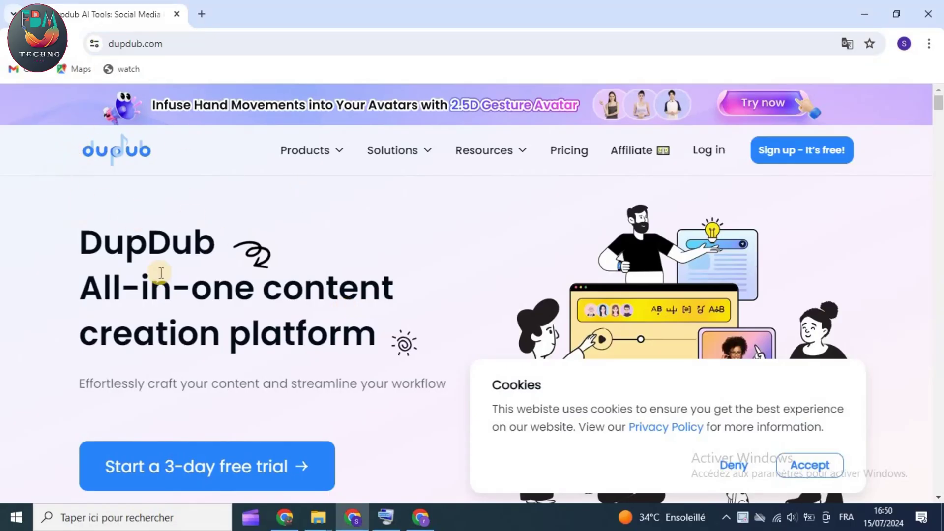
scroll(229, 266, down, 10)
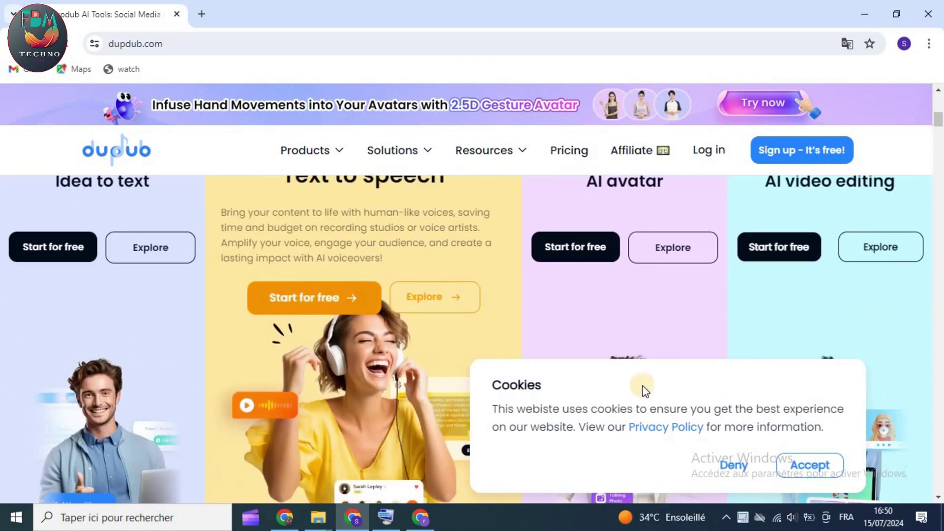
click(735, 466)
scroll(422, 369, up, 1)
scroll(836, 347, down, 4)
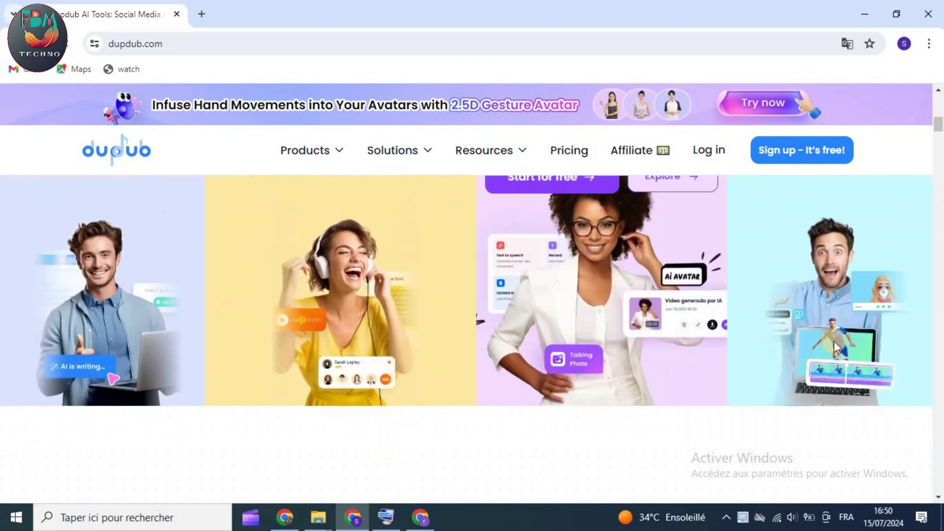
Step: Open the Video Translation product page, look through it, and start the tool for free
scroll(396, 347, up, 5)
mouse_move(319, 157)
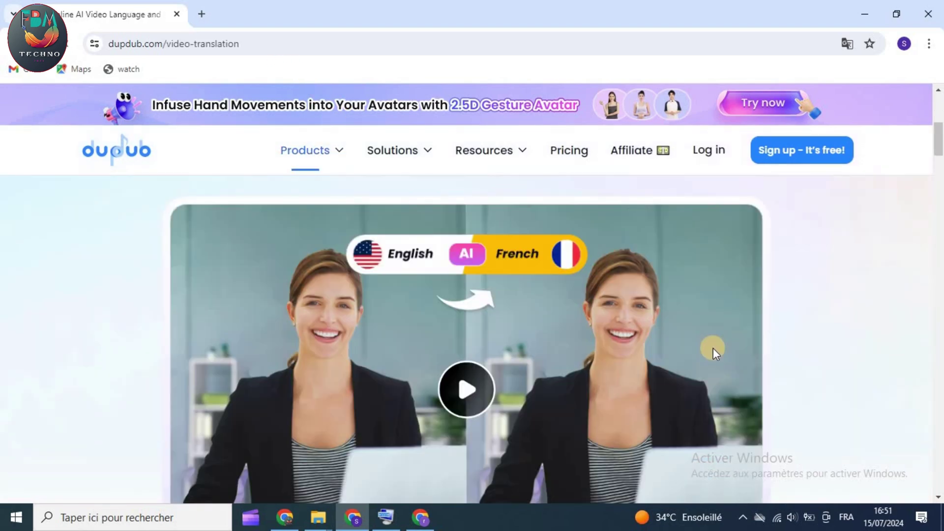
scroll(398, 300, down, 5)
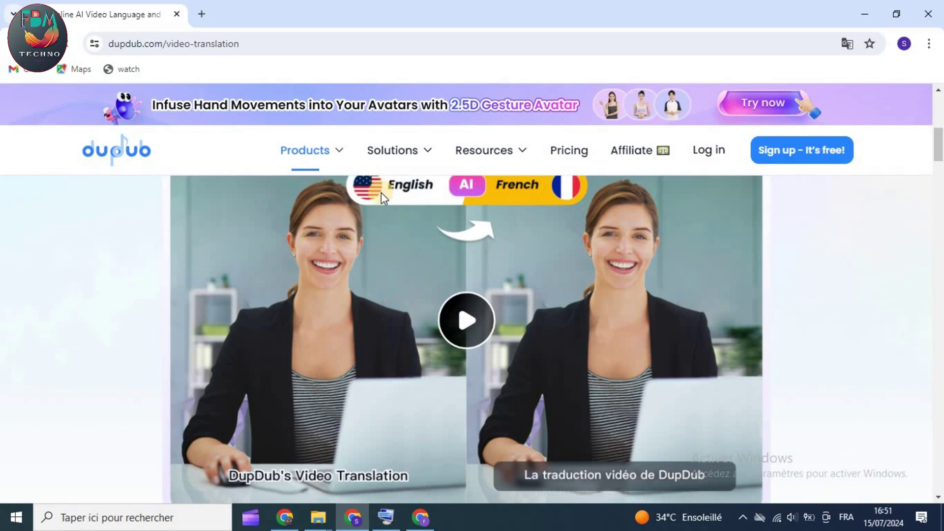
scroll(418, 330, down, 3)
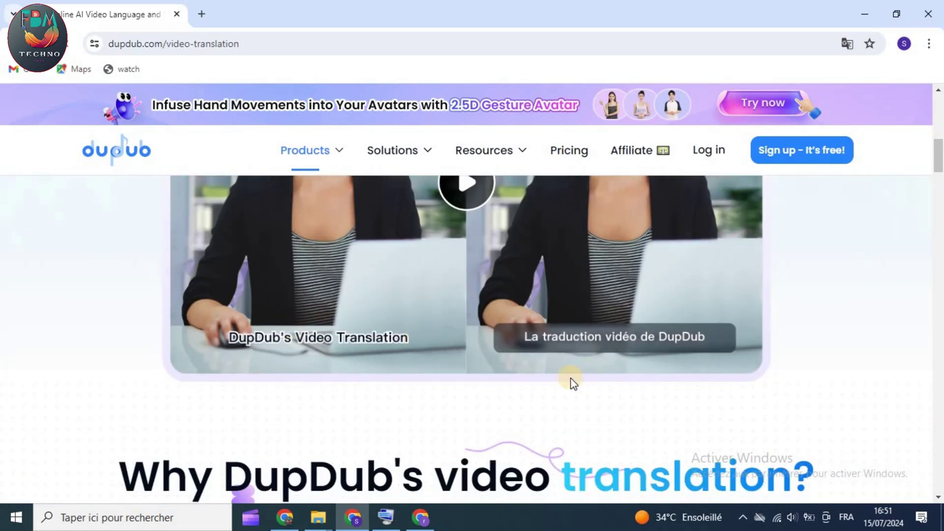
scroll(428, 367, down, 10)
scroll(482, 359, up, 15)
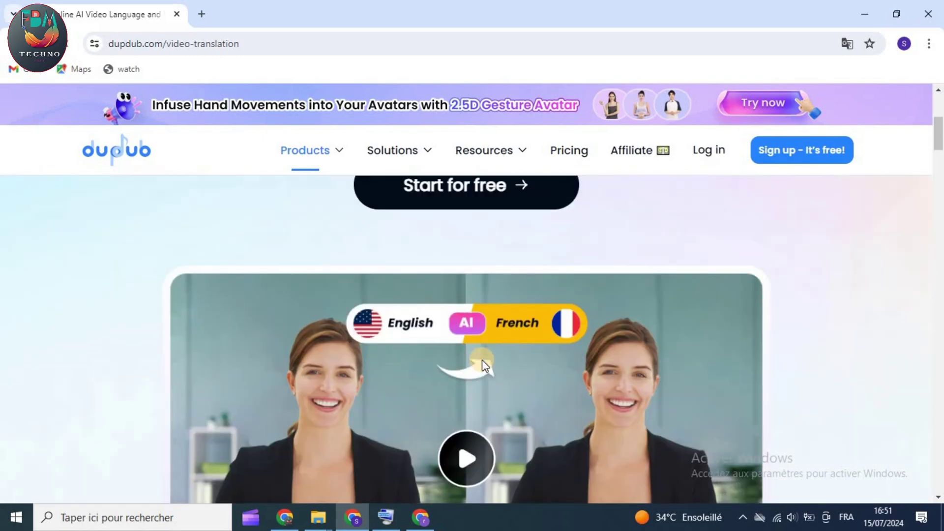
scroll(483, 362, up, 3)
click(456, 321)
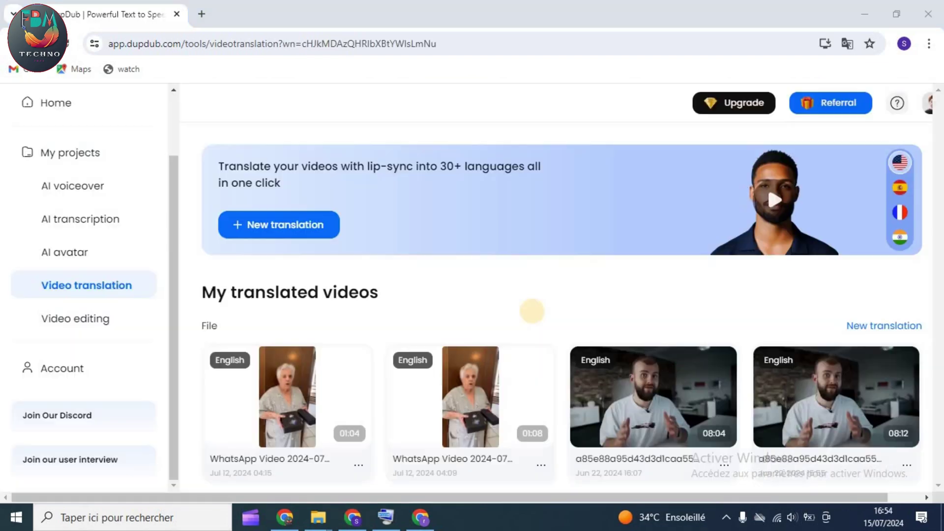
Step: Look over the translated videos and start a new video translation project
scroll(504, 300, down, 3)
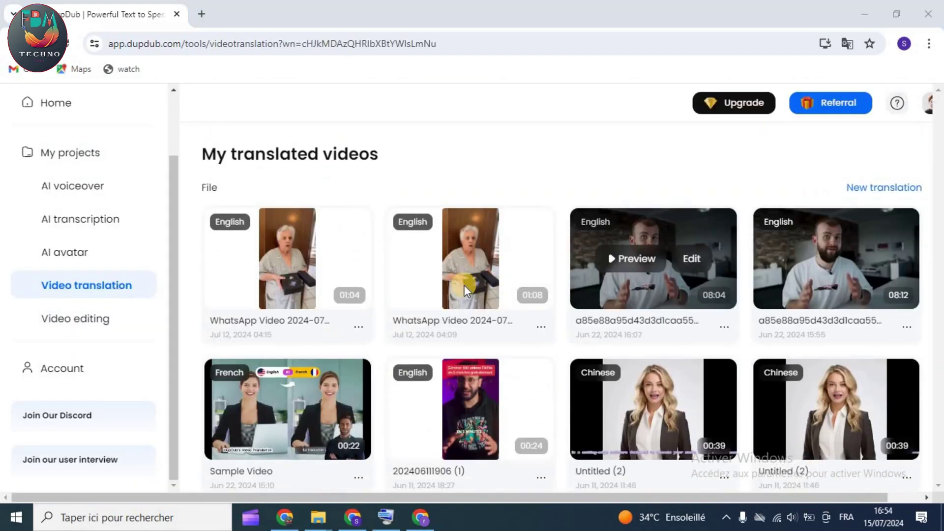
scroll(514, 415, up, 3)
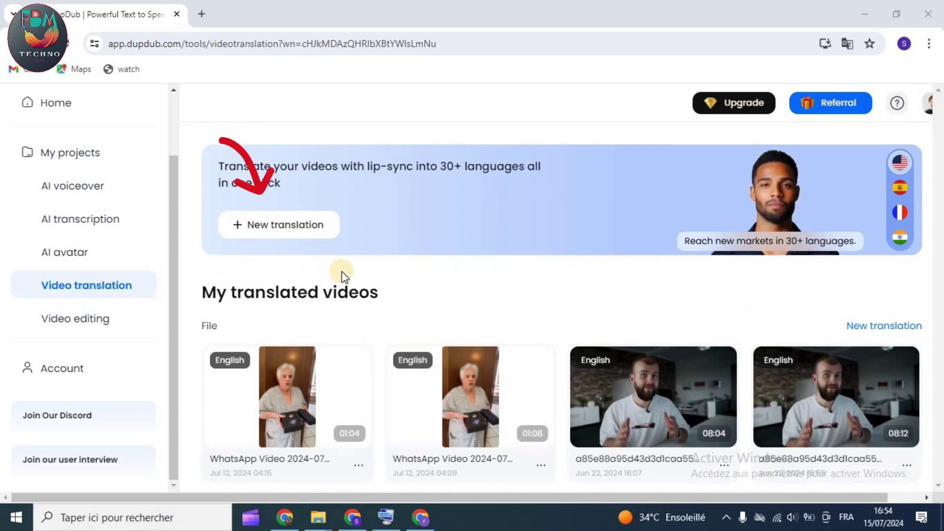
click(296, 229)
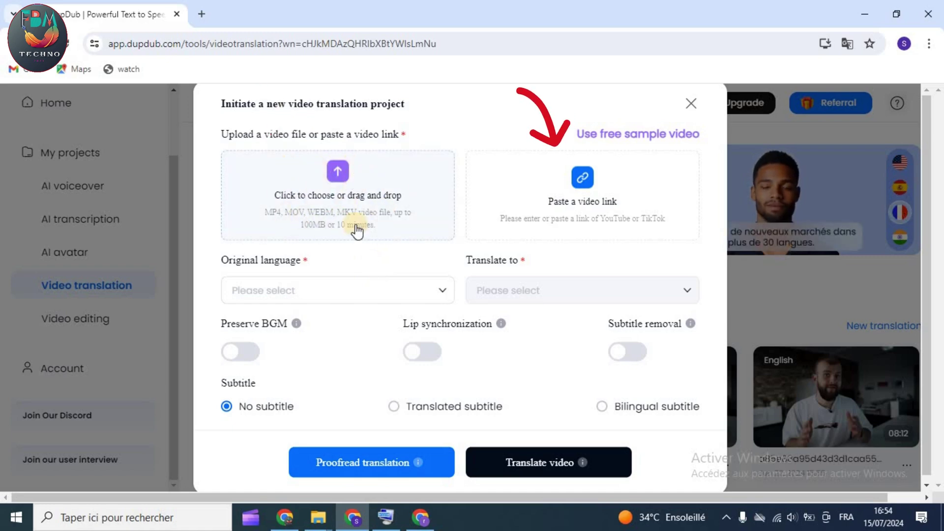
Step: Copy the shareable link of the newest Short in YouTube Studio and paste it as the translation project's video link
click(586, 196)
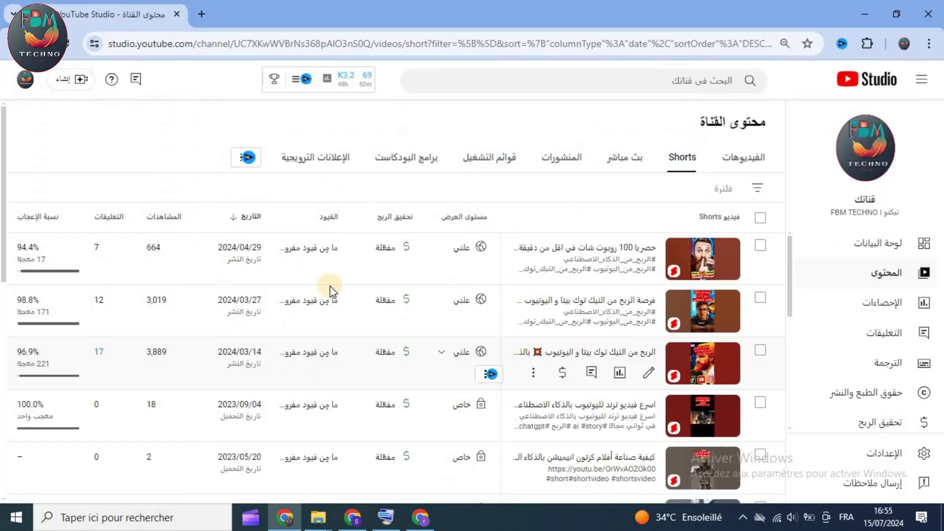
mouse_move(654, 271)
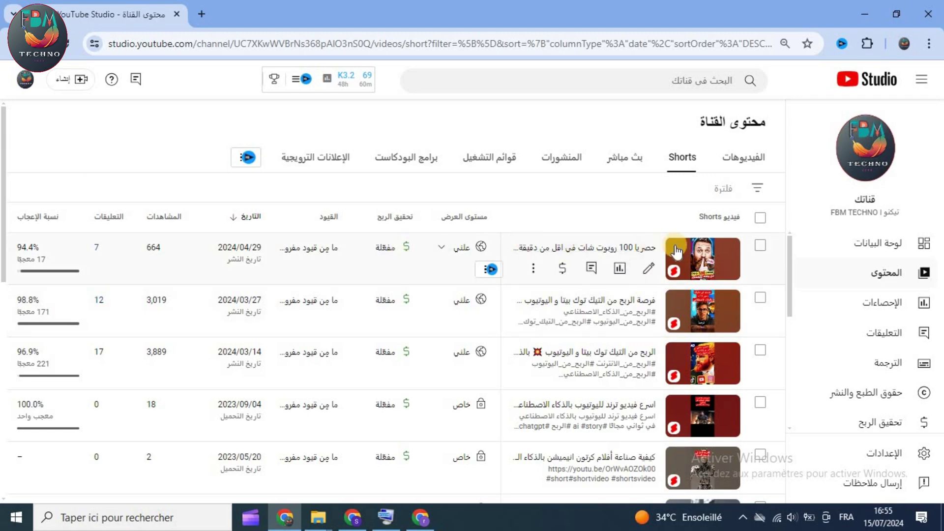
click(534, 269)
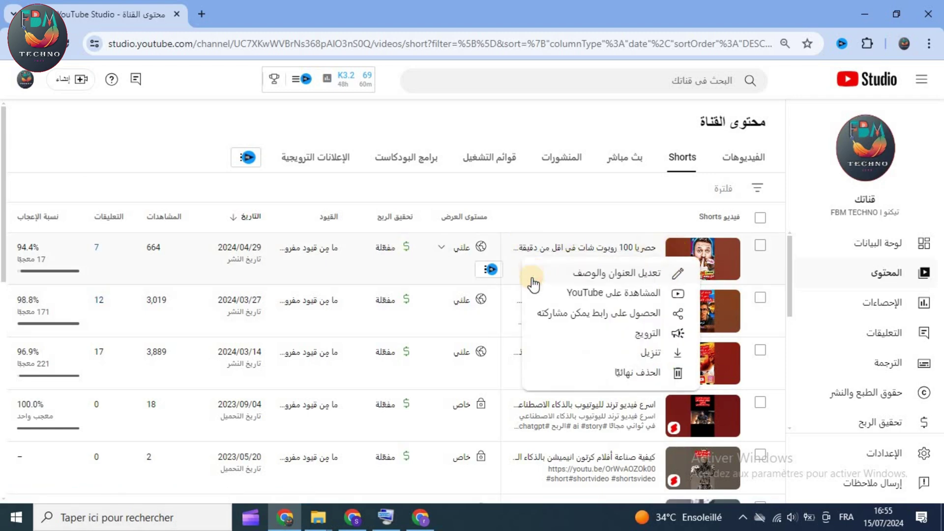
click(557, 311)
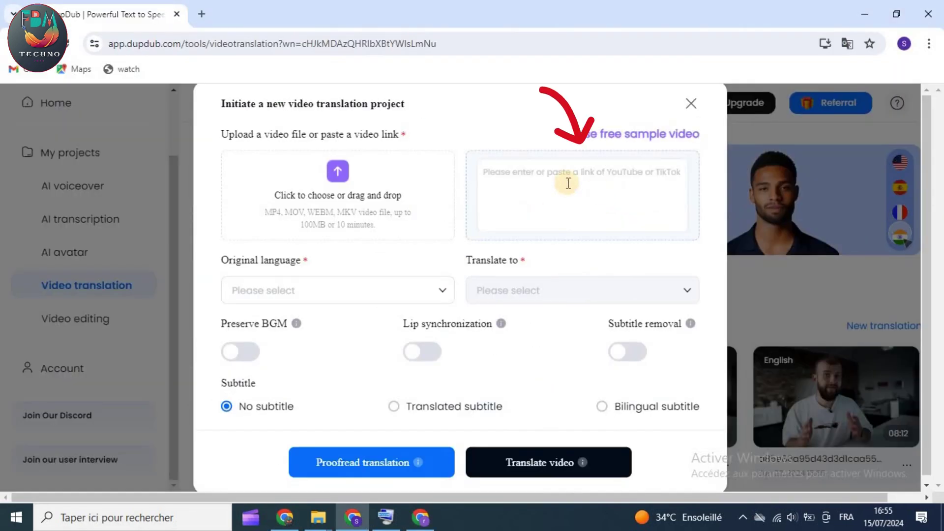
click(568, 183)
key(ctrl+v)
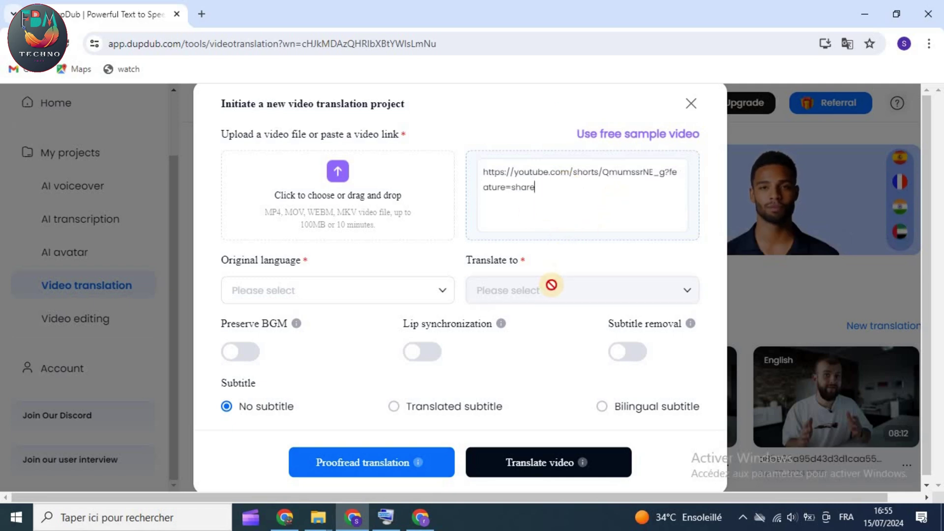
Step: Browse the original languages offered for the video translation
click(419, 295)
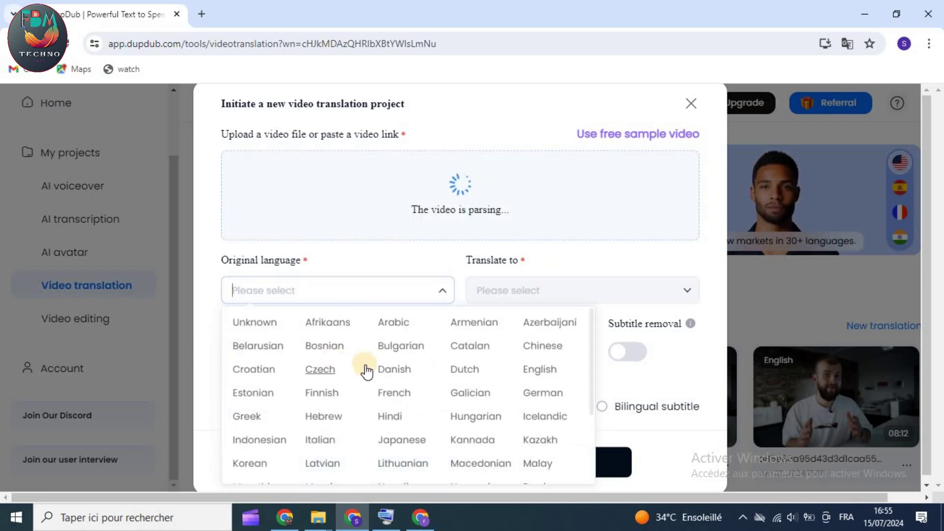
scroll(462, 407, down, 3)
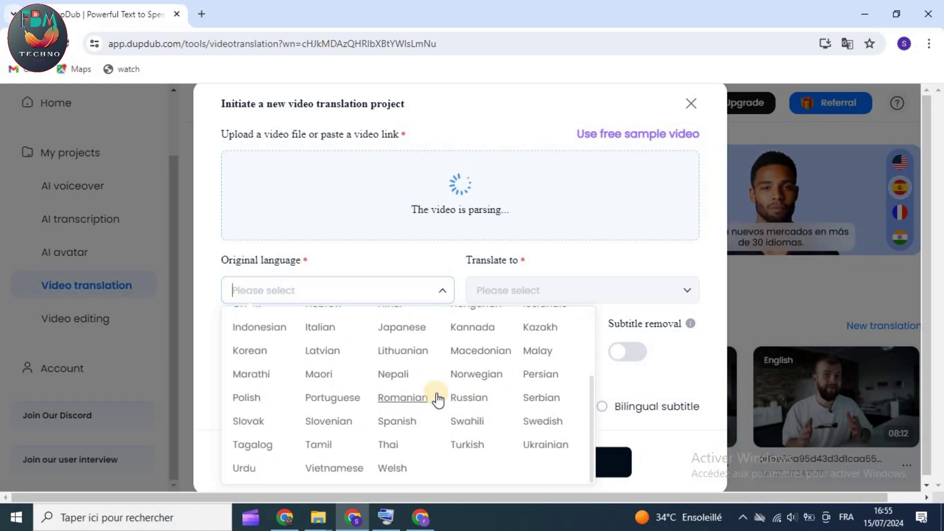
scroll(468, 423, up, 5)
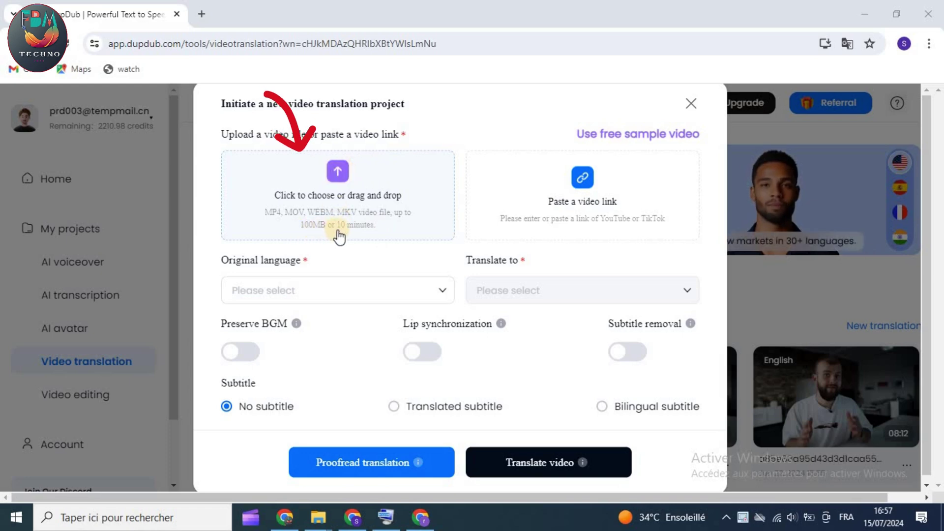
Step: Upload the video file 0515(3) from the computer to the translation project
click(345, 198)
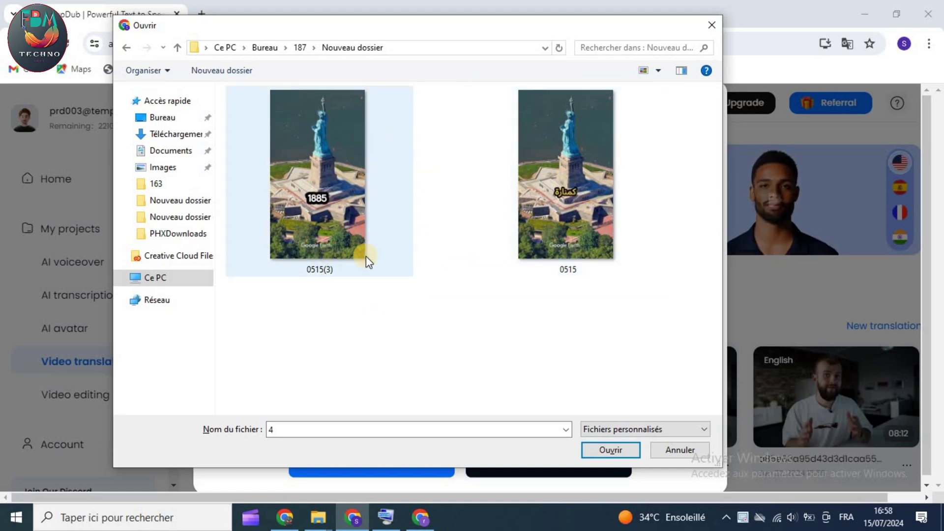
click(343, 172)
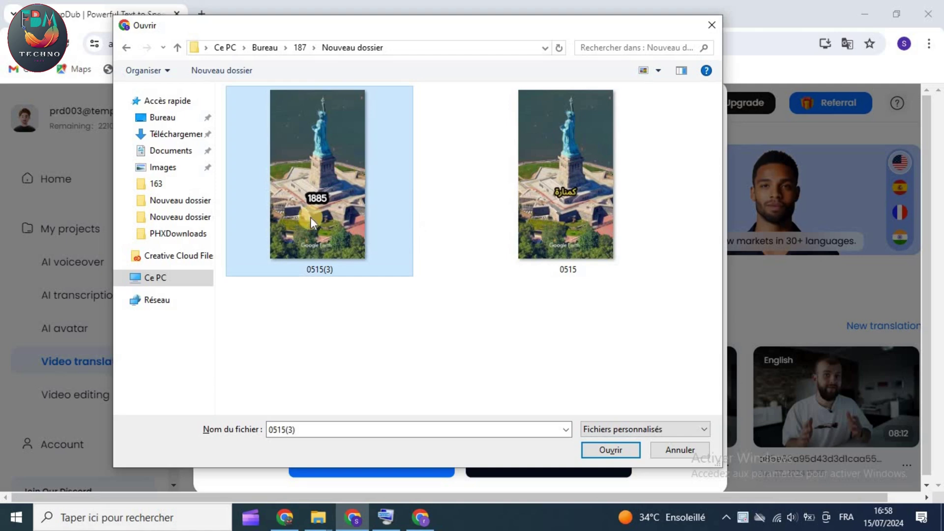
click(611, 449)
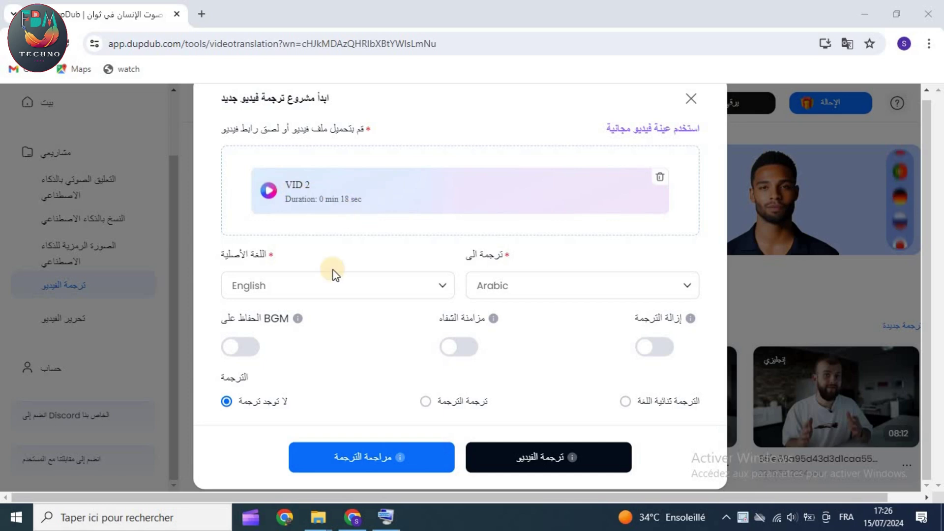
Step: Set the video's original language to English and the translation language to Chinese
click(323, 298)
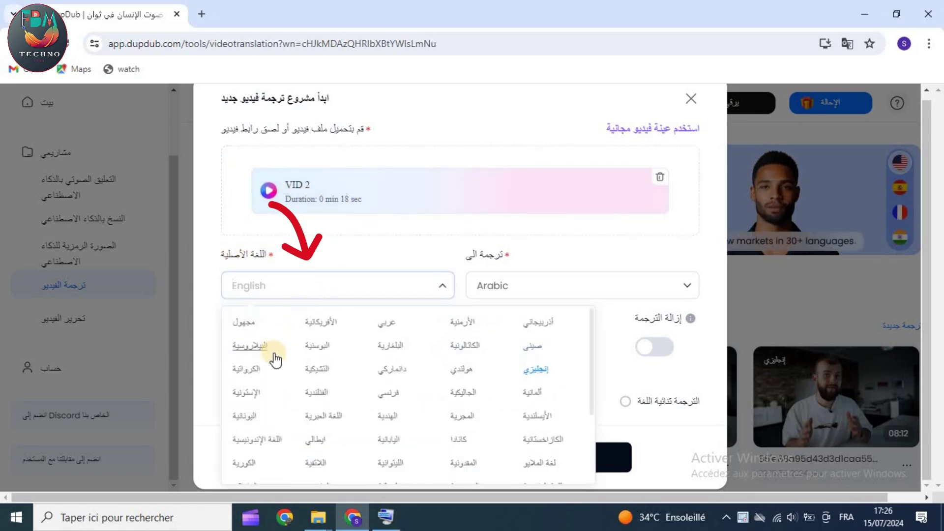
click(530, 376)
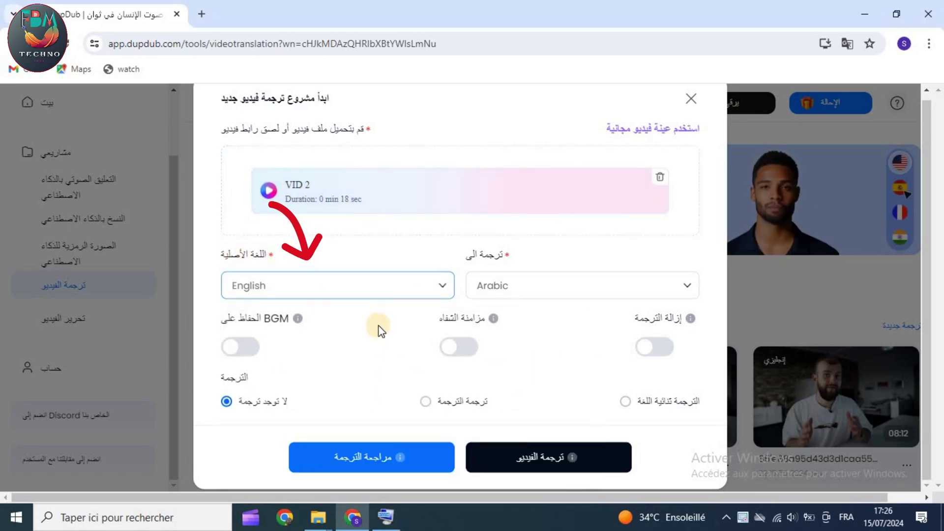
click(534, 295)
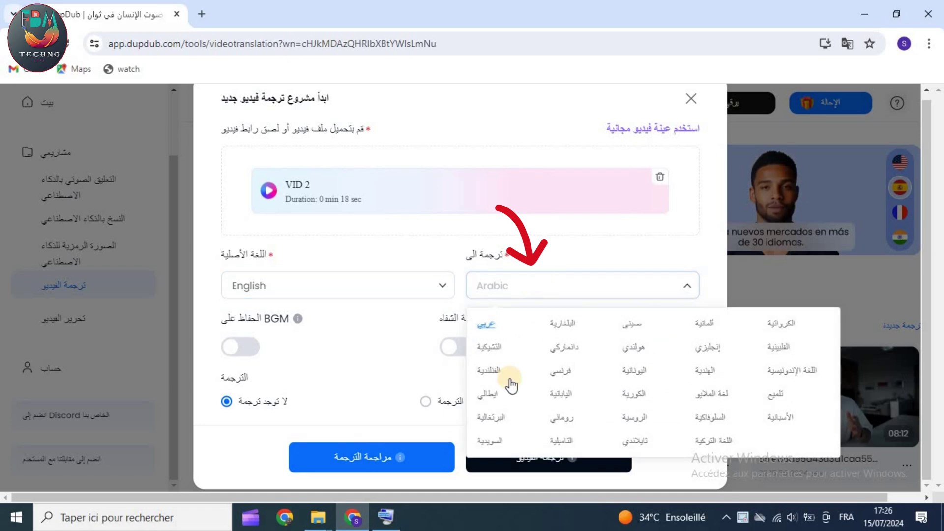
click(632, 324)
Step: Read the explanations of the Preserve BGM, Lip synchronization and Subtitle removal options
mouse_move(299, 320)
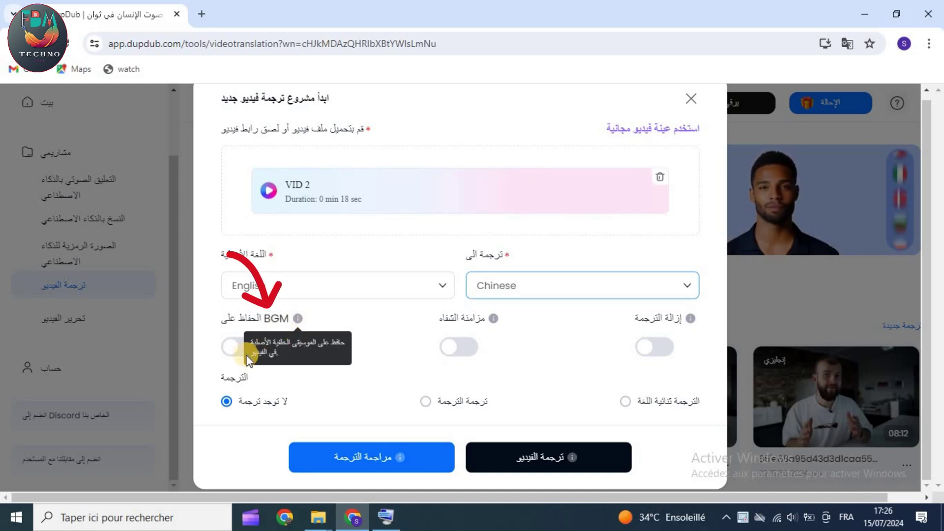
click(230, 349)
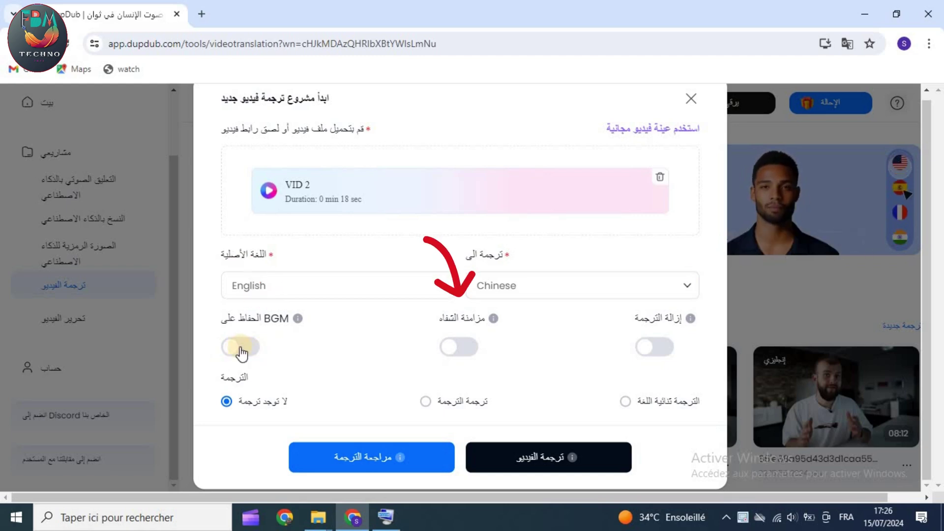
mouse_move(493, 319)
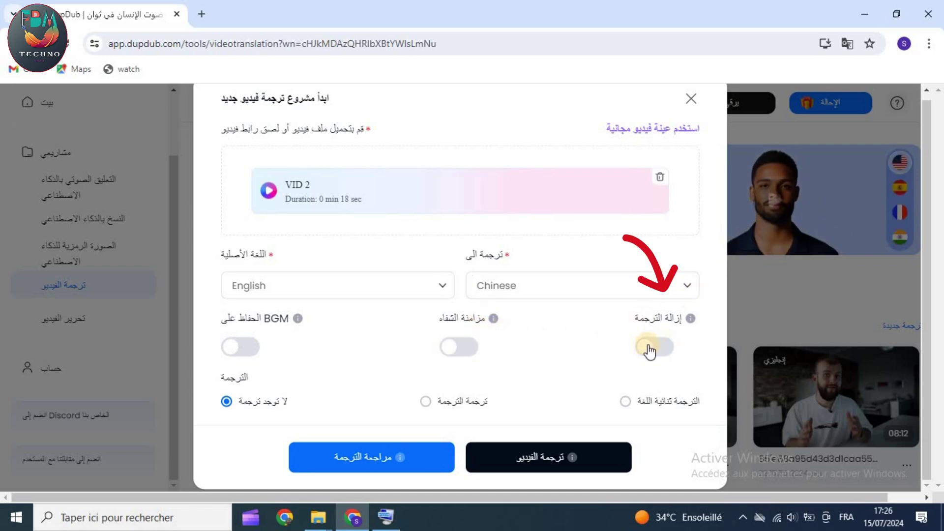
mouse_move(692, 320)
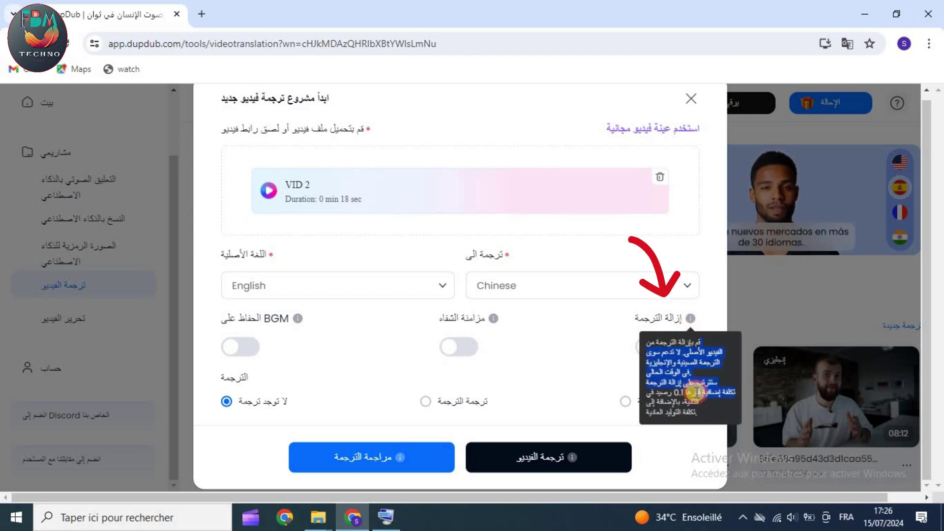
drag(697, 392, 693, 410)
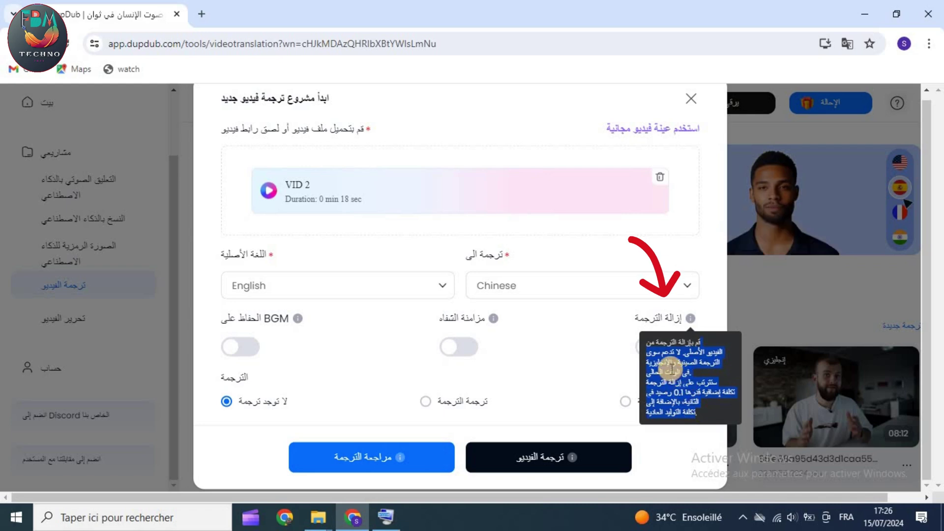
click(700, 364)
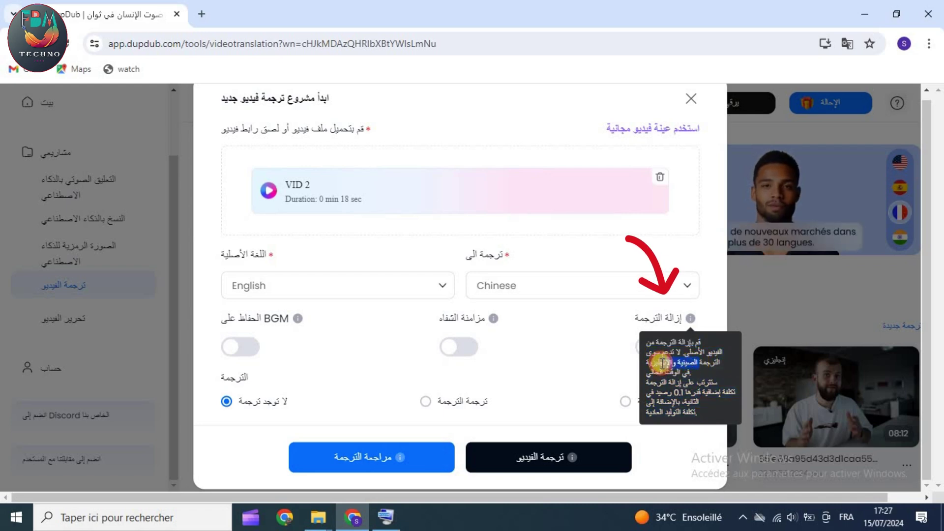
drag(662, 364, 652, 363)
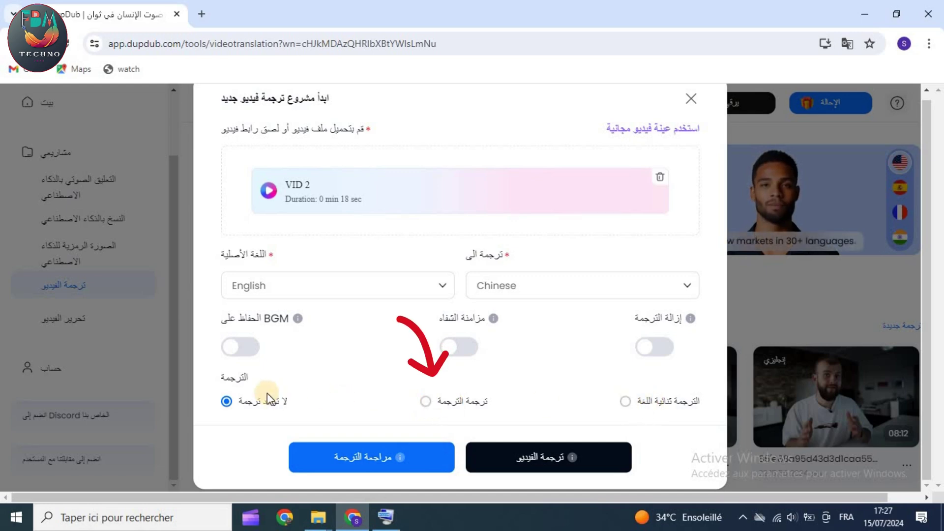
Step: Choose the translated subtitle option and check the credit cost of proofreading the translation without confirming it
click(227, 402)
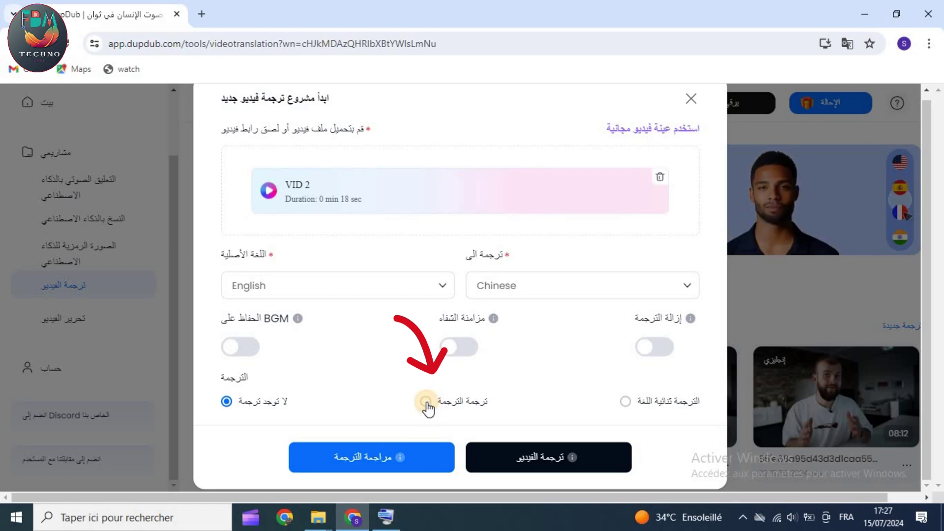
click(427, 404)
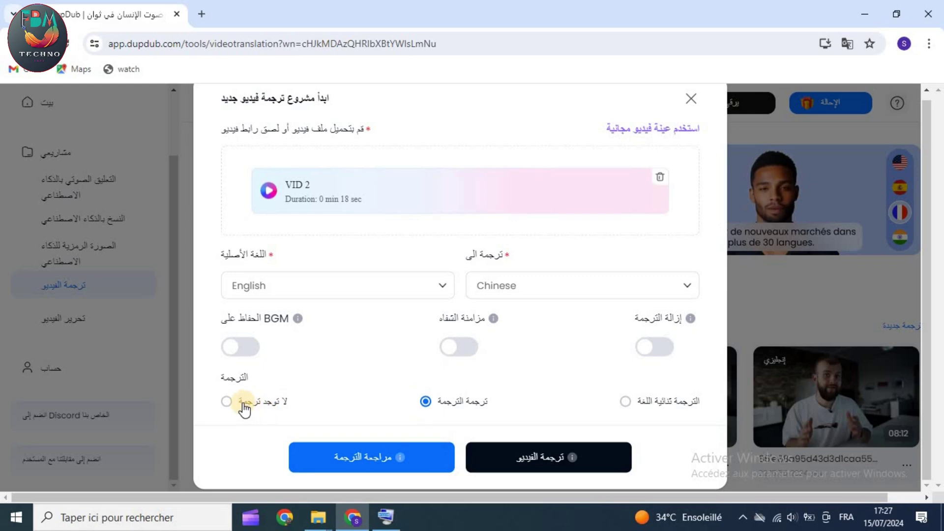
click(401, 457)
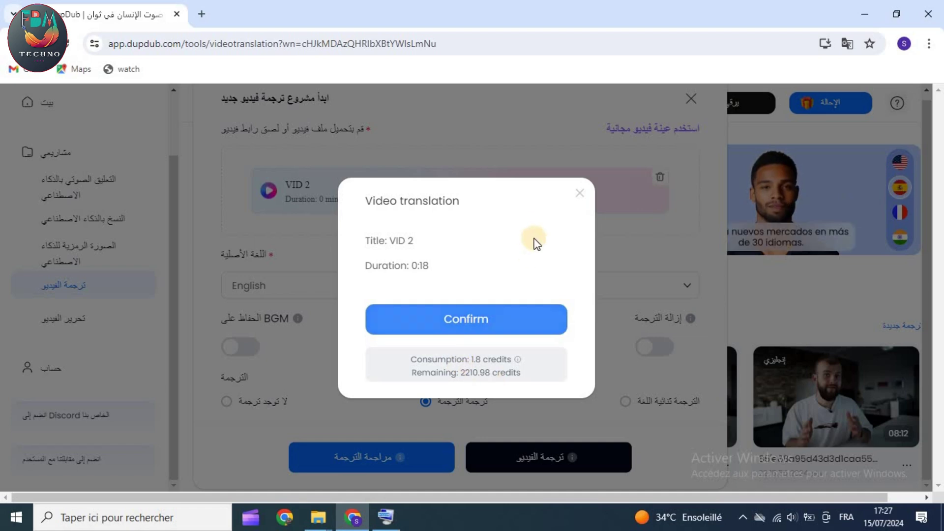
click(580, 194)
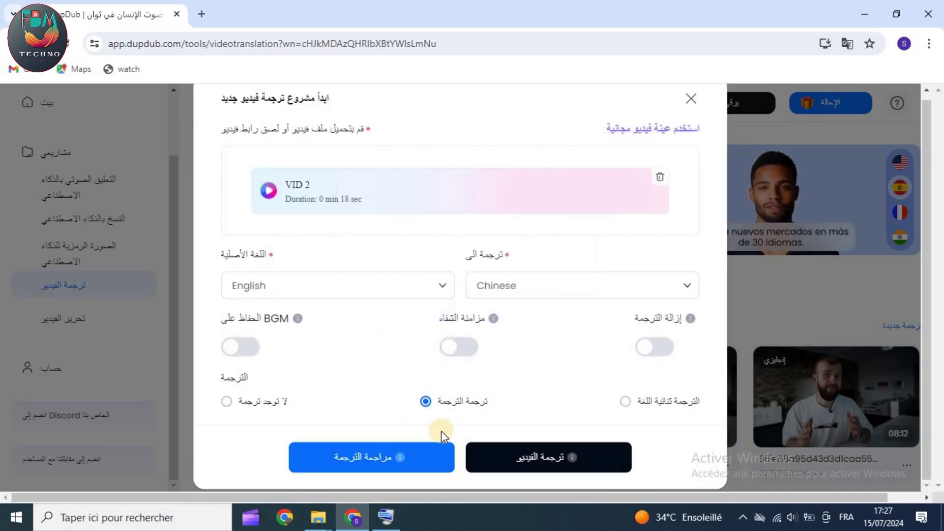
Step: Start the translation of VID 2, reviewing its title, duration and credit consumption before confirming
click(544, 455)
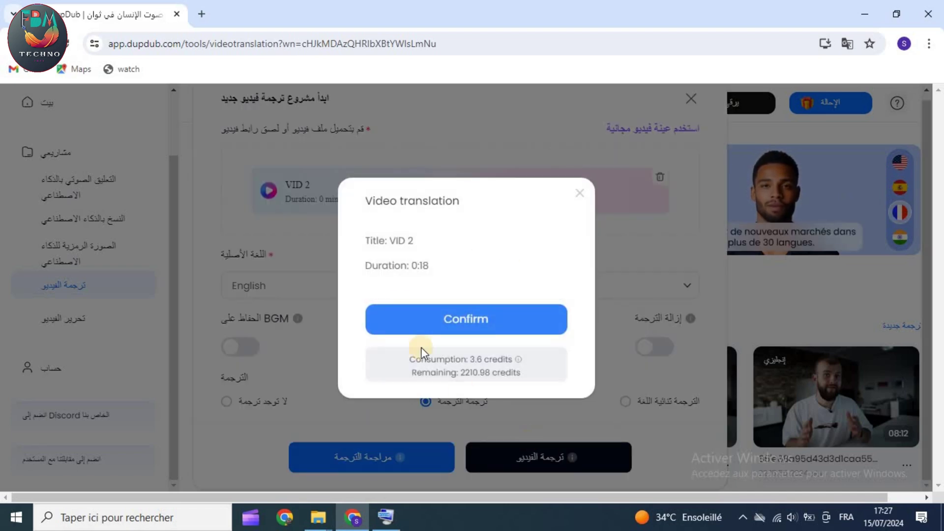
double_click(419, 265)
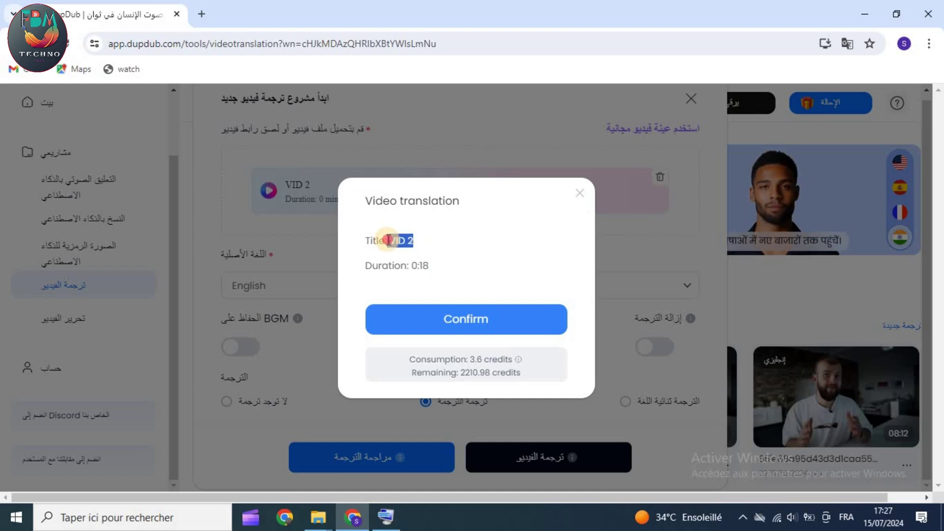
drag(520, 361, 472, 359)
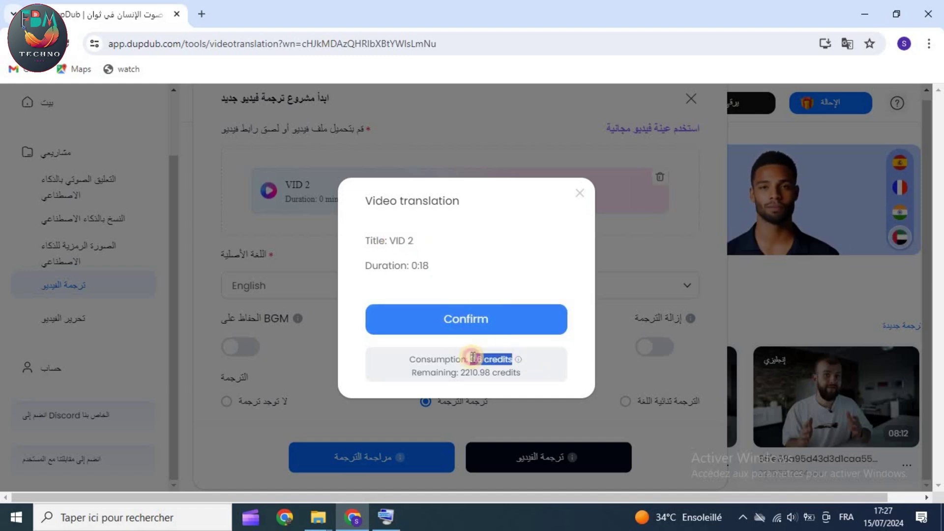
click(476, 320)
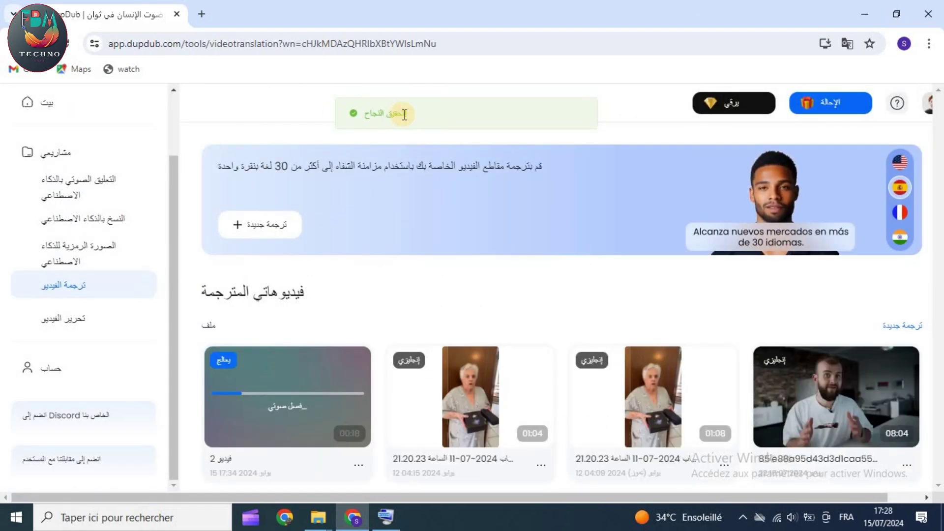
Step: Preview the most recent translated video in full screen
scroll(294, 396, down, 1)
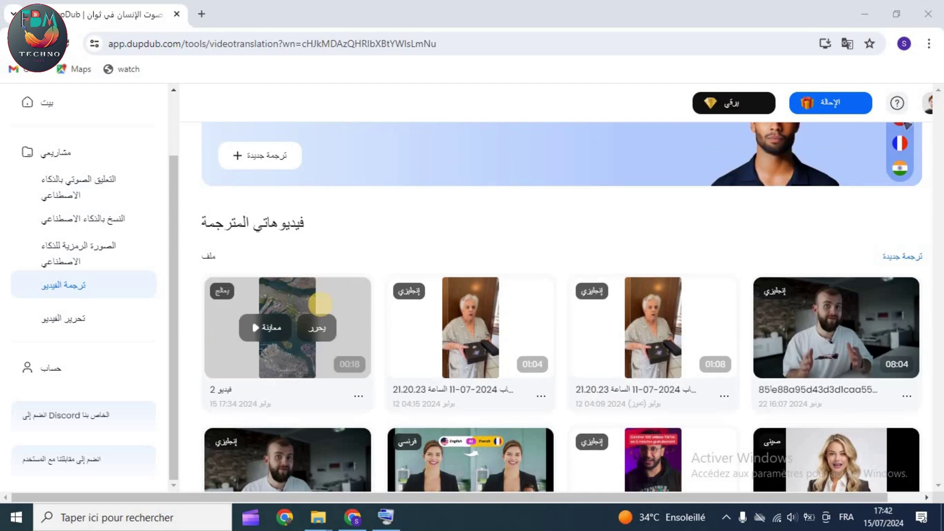
click(267, 328)
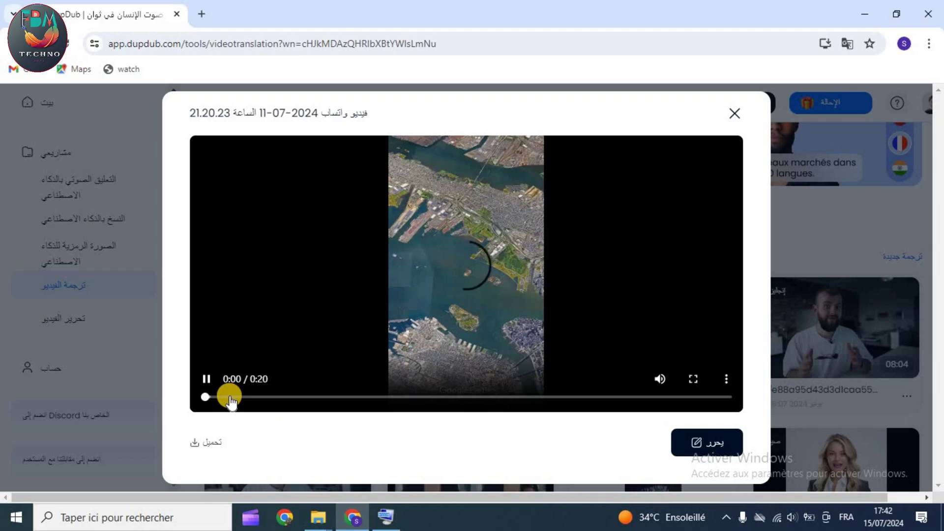
click(694, 382)
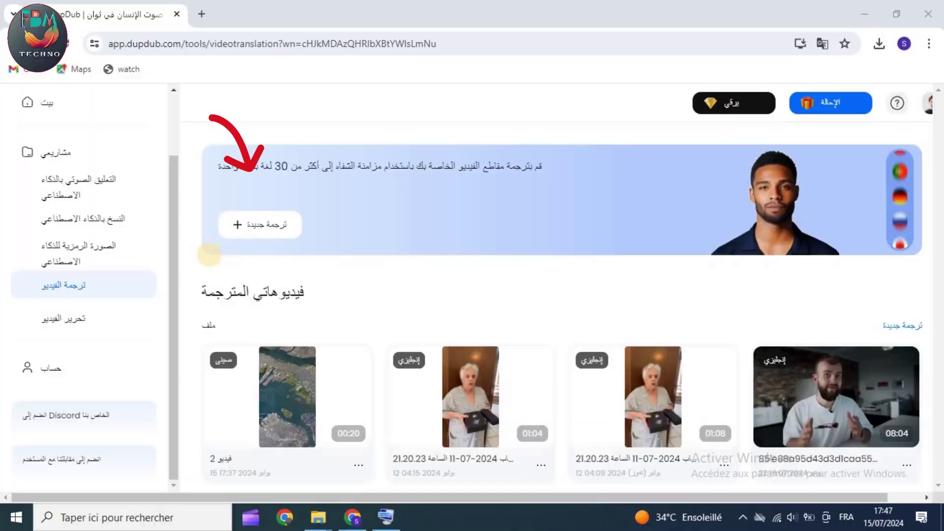
Step: Create a new video translation project and upload the file VID 2 from the computer
click(264, 217)
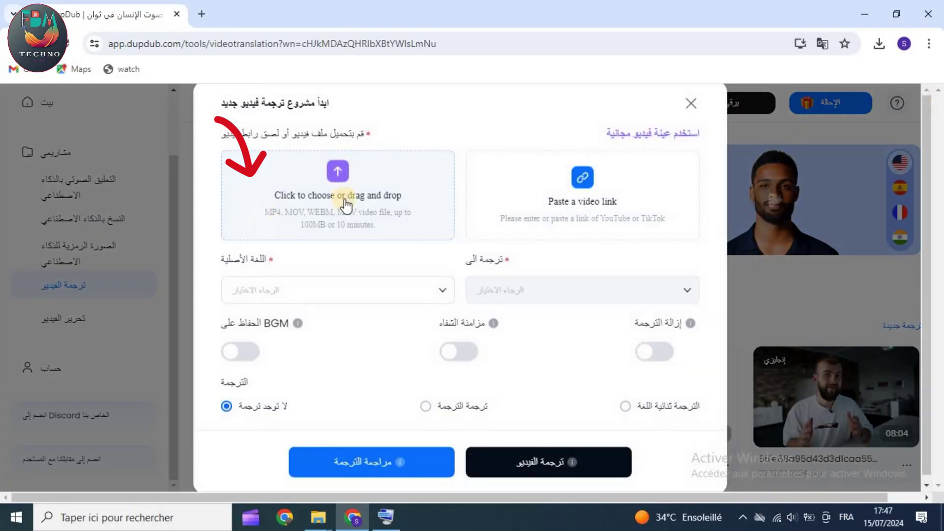
click(358, 191)
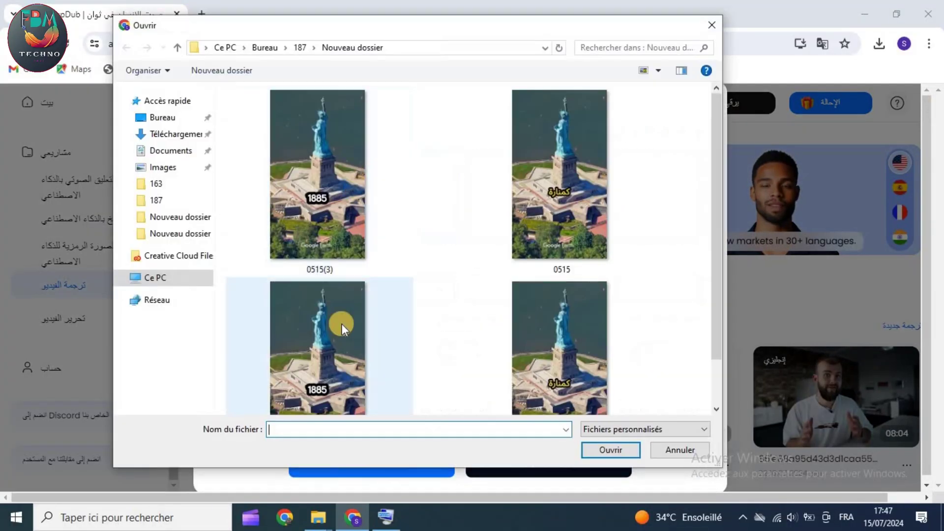
scroll(339, 326, down, 1)
click(335, 321)
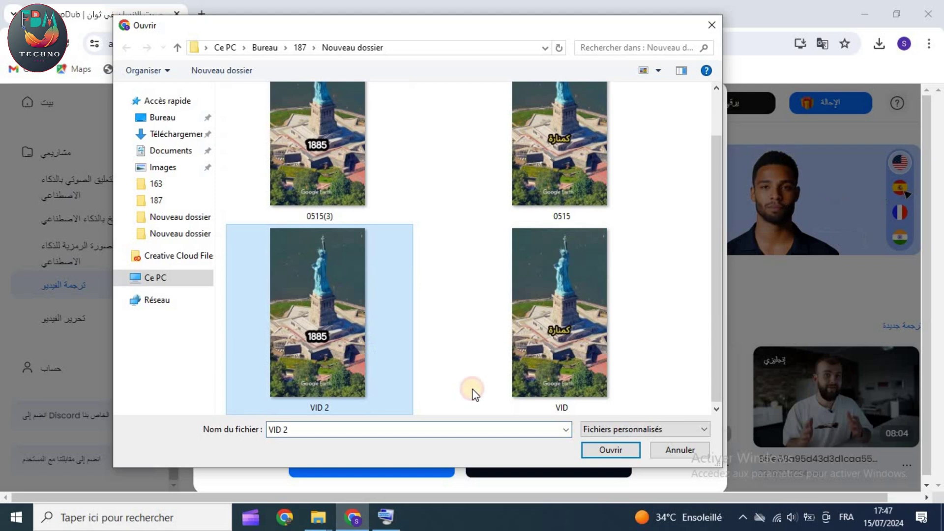
click(599, 429)
click(601, 450)
click(597, 448)
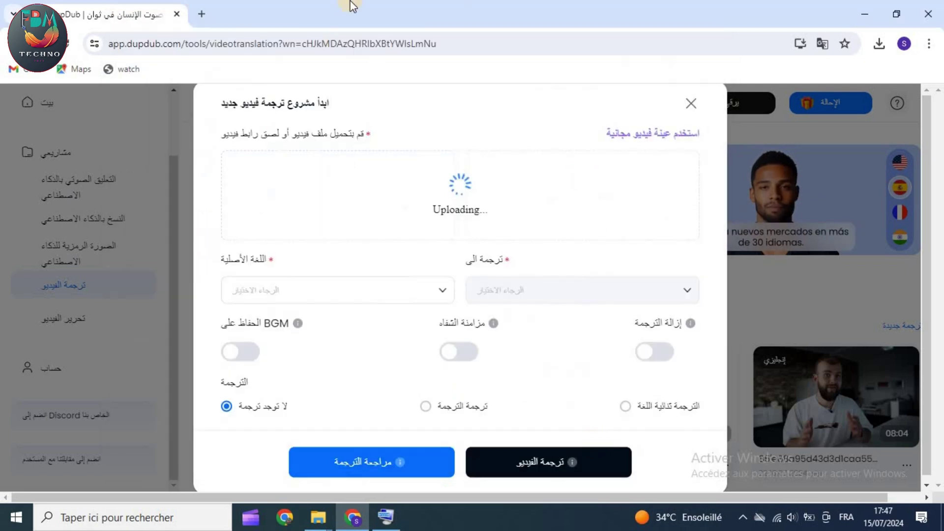
Step: Set the video's original language to English and the translation language to Arabic
click(406, 294)
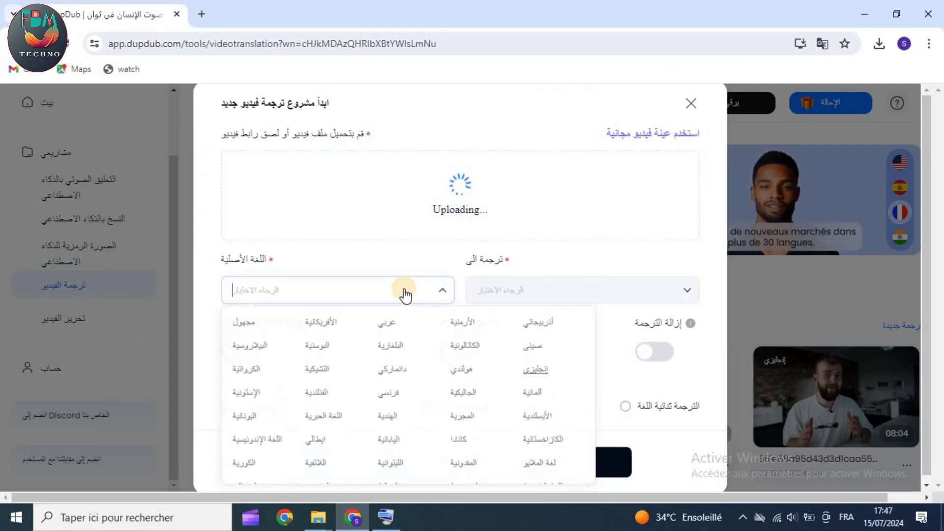
click(536, 370)
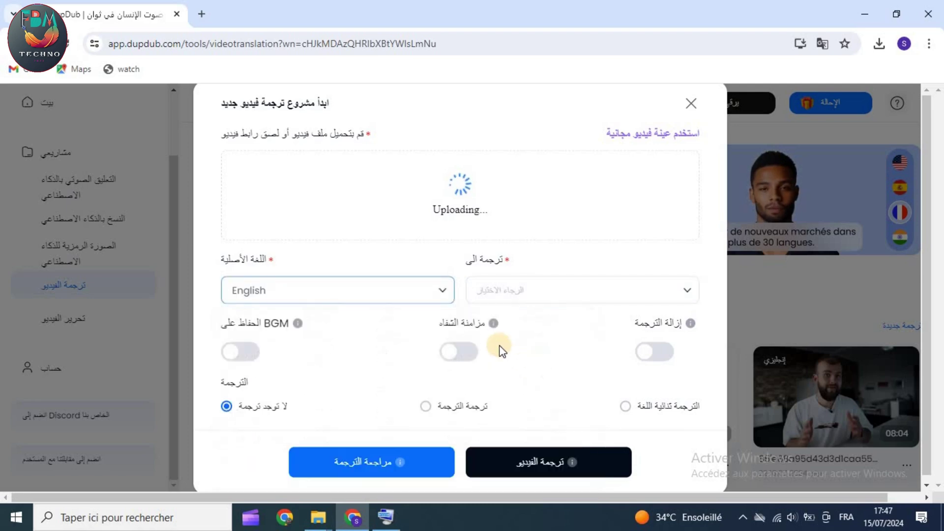
click(562, 289)
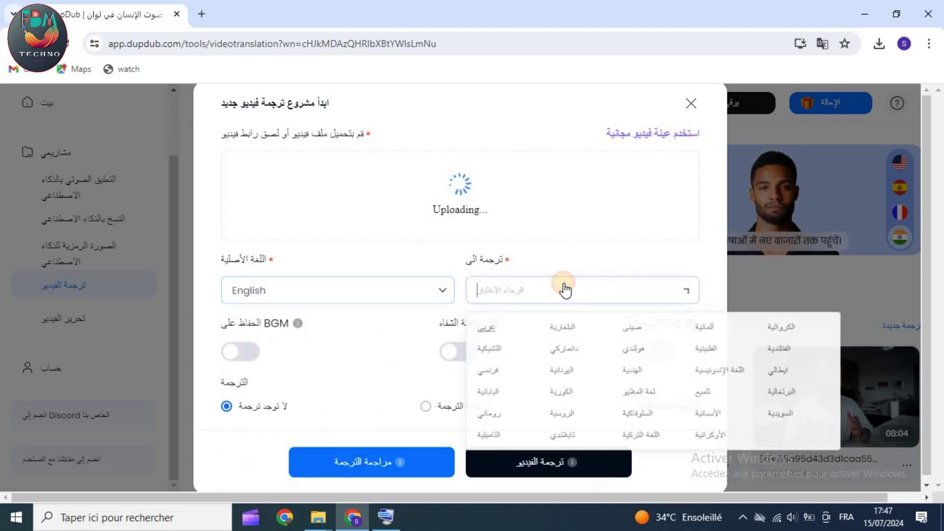
click(485, 328)
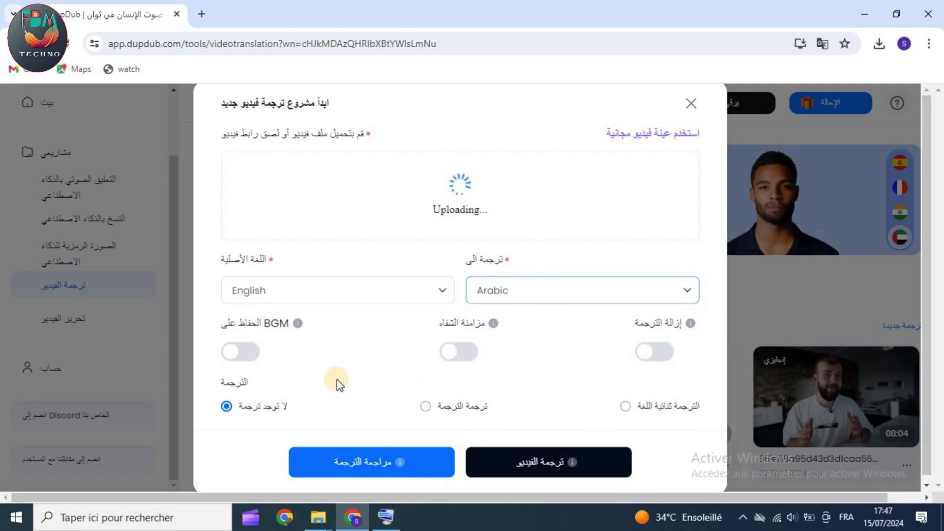
Step: Enable subtitle removal, choose the translated subtitle option, and start and confirm the video translation
mouse_move(296, 321)
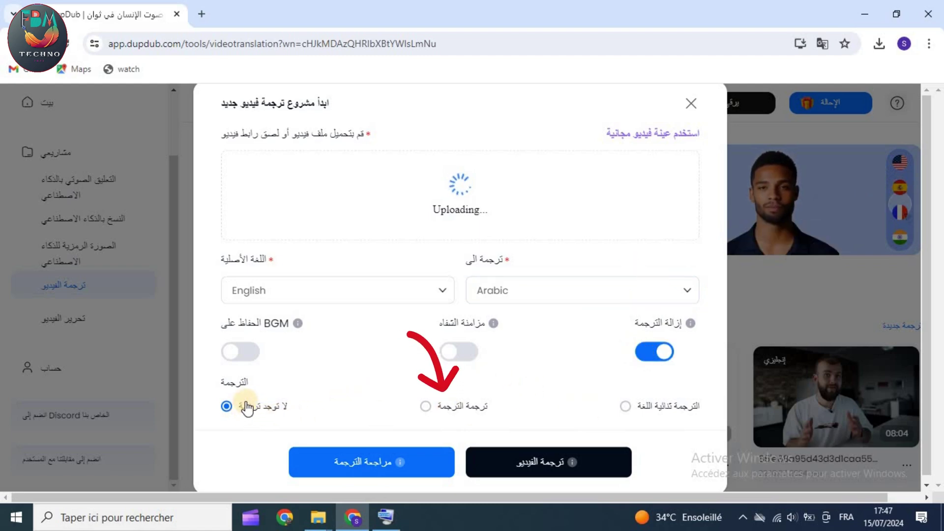
click(426, 408)
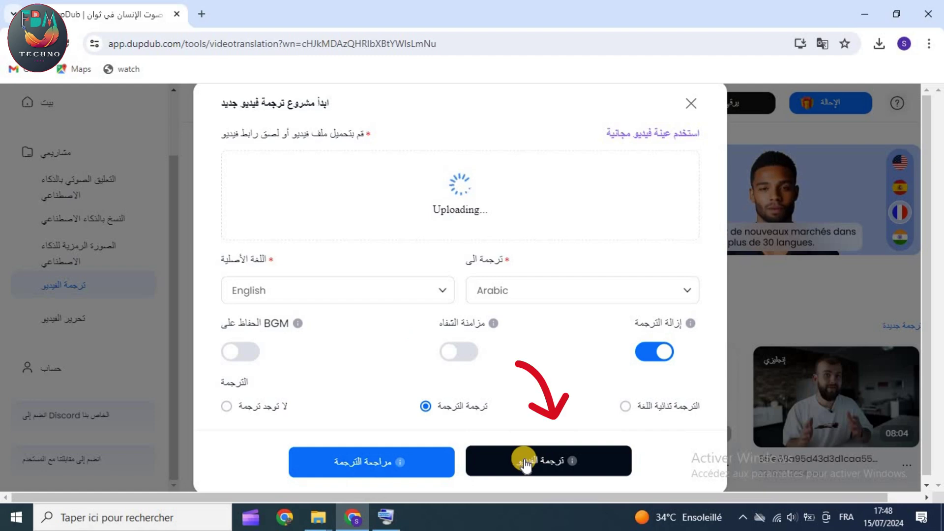
click(546, 463)
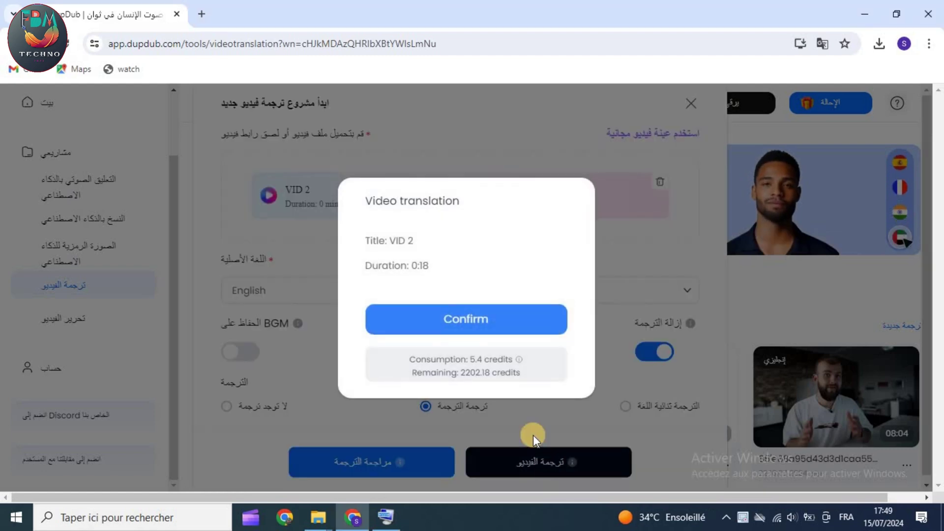
click(467, 326)
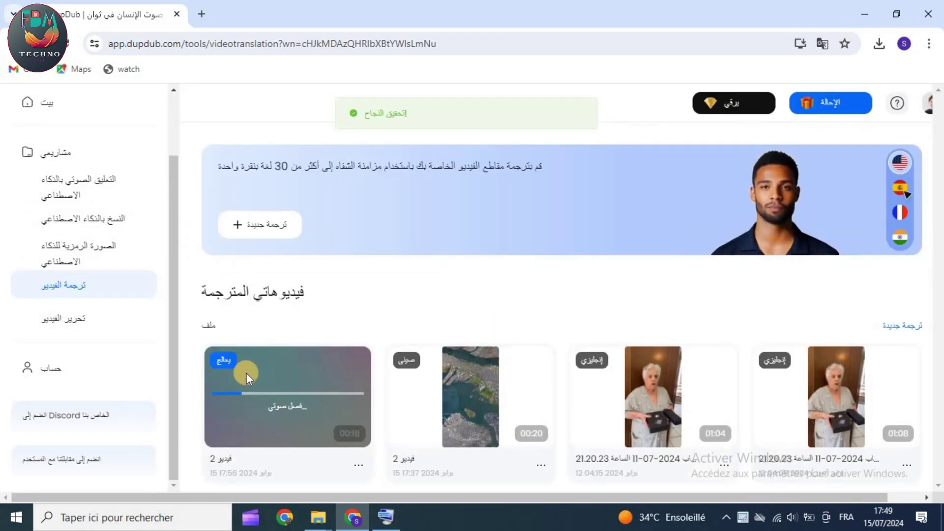
Step: Preview the newest translated version of VID 2 in the list of translated videos
scroll(246, 373, down, 1)
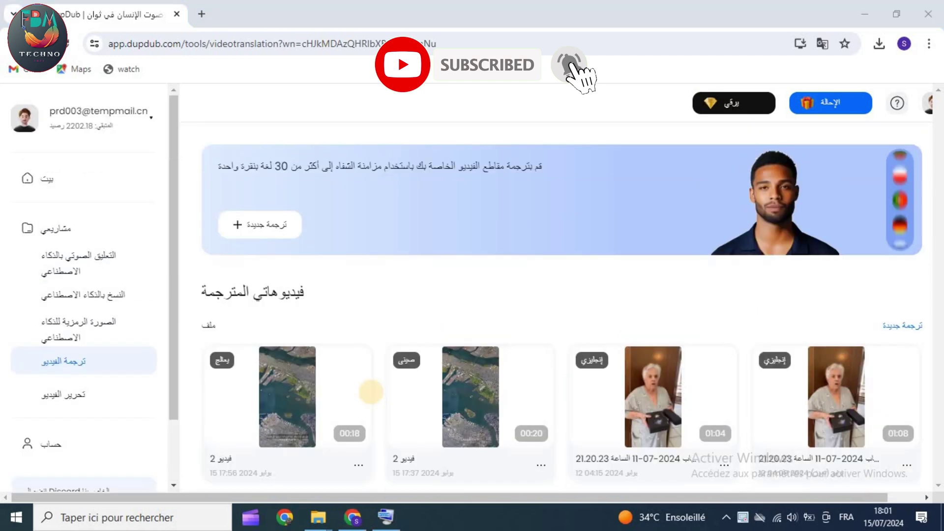
scroll(369, 391, down, 1)
mouse_move(241, 341)
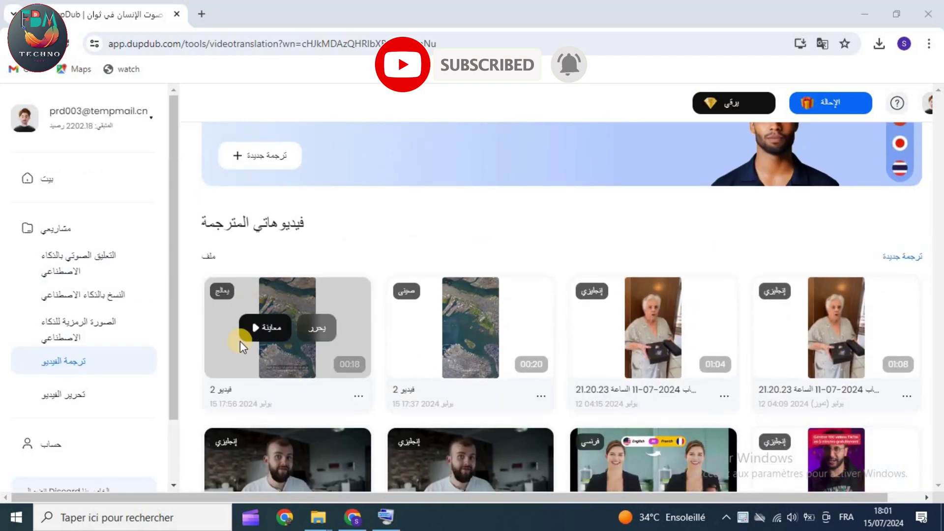
click(262, 326)
click(206, 382)
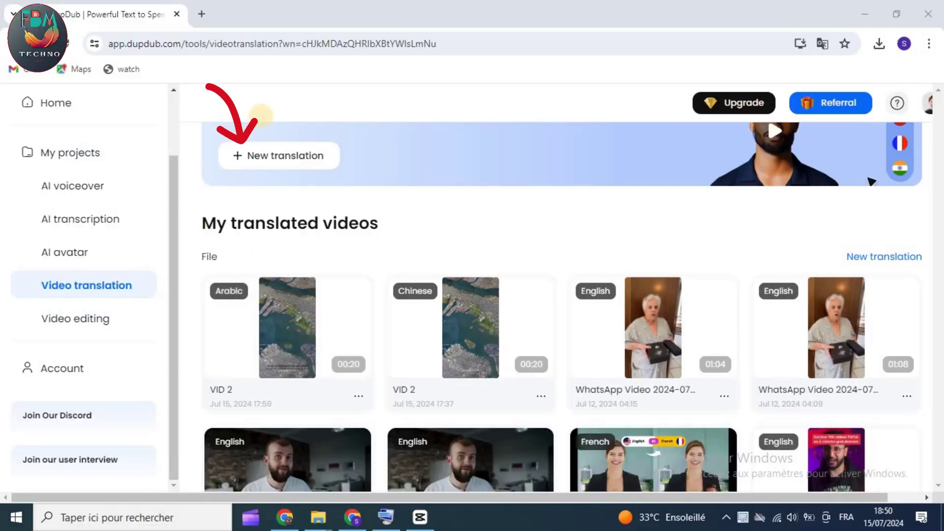
Step: Create another video translation project and upload the file VID from the computer
click(279, 153)
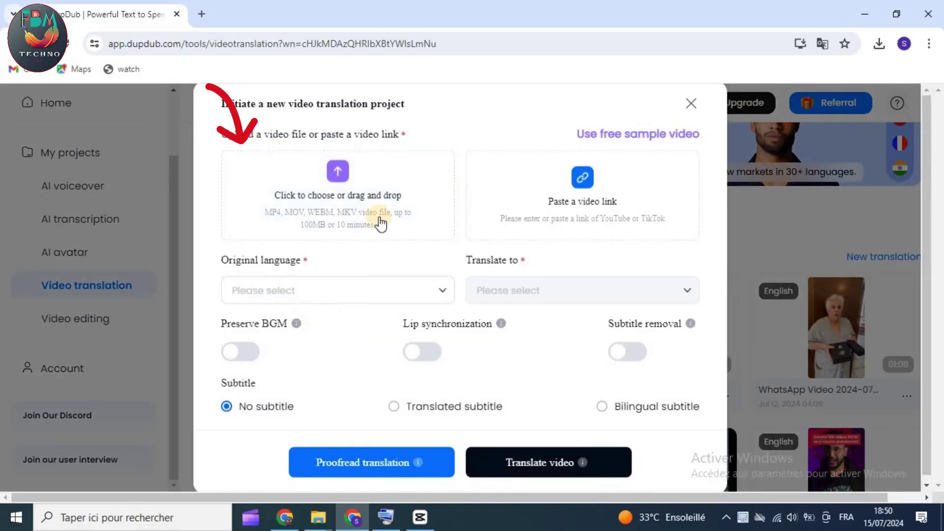
click(340, 202)
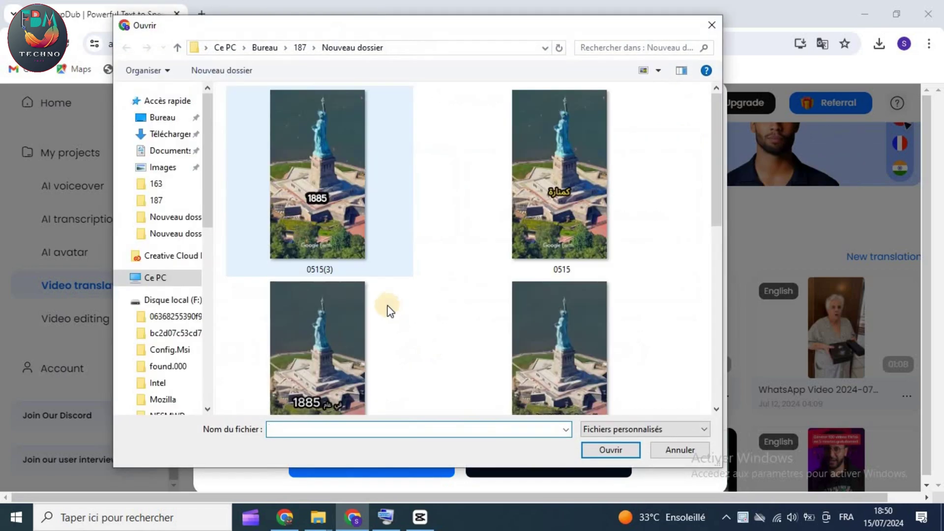
click(318, 333)
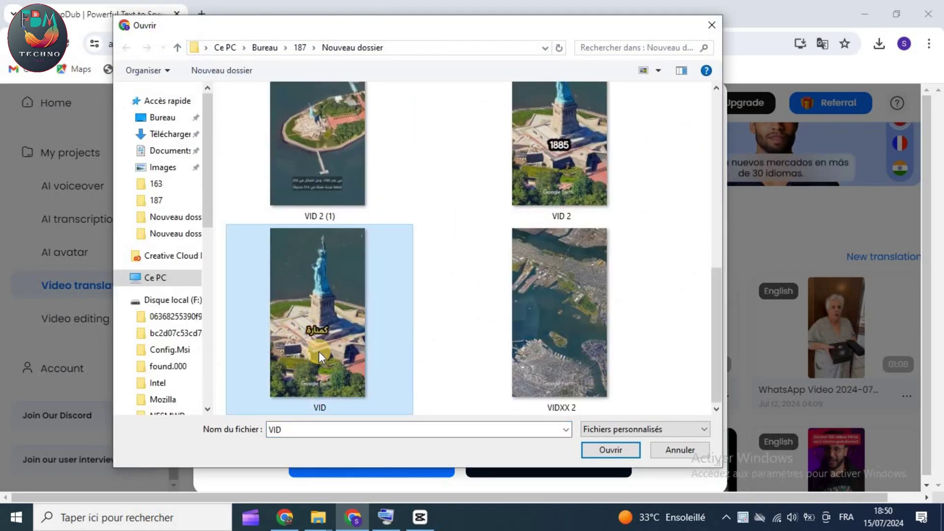
click(611, 450)
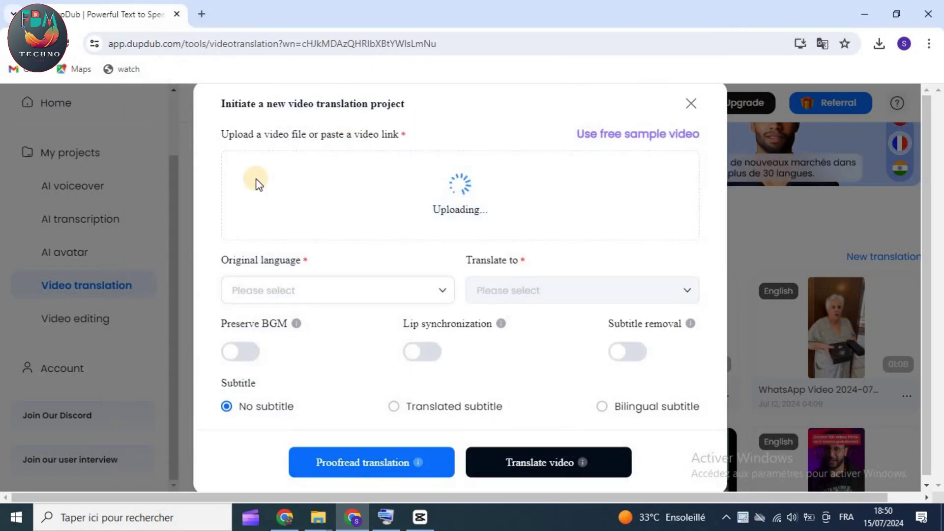
Step: Set the video's original language to Arabic and the translation language to French
click(348, 296)
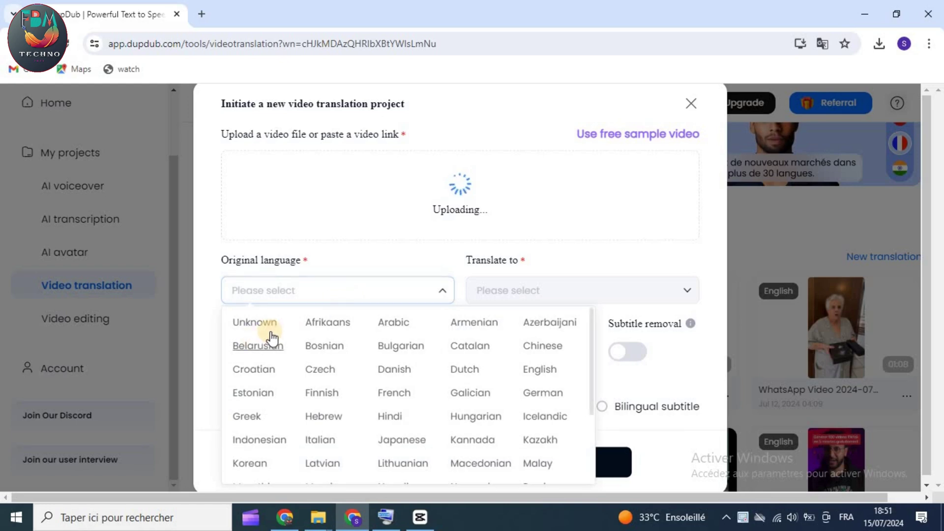
click(387, 321)
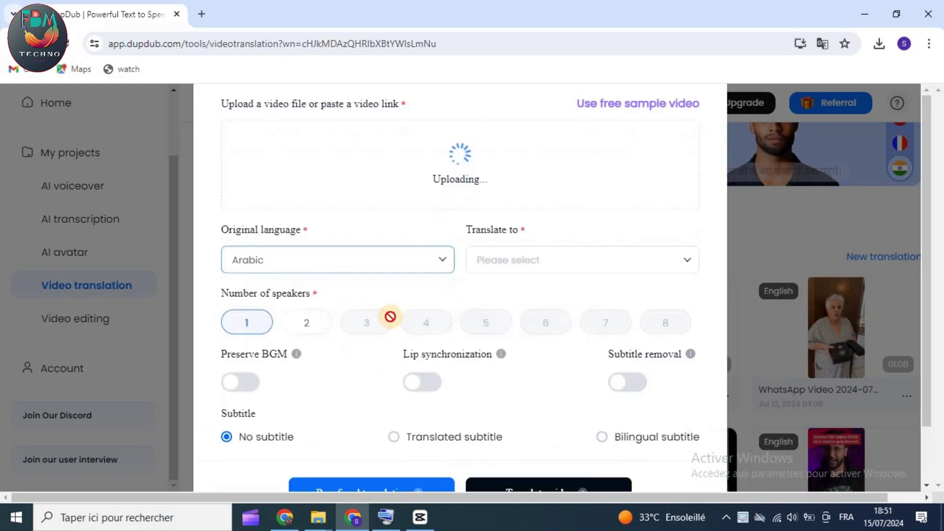
click(558, 261)
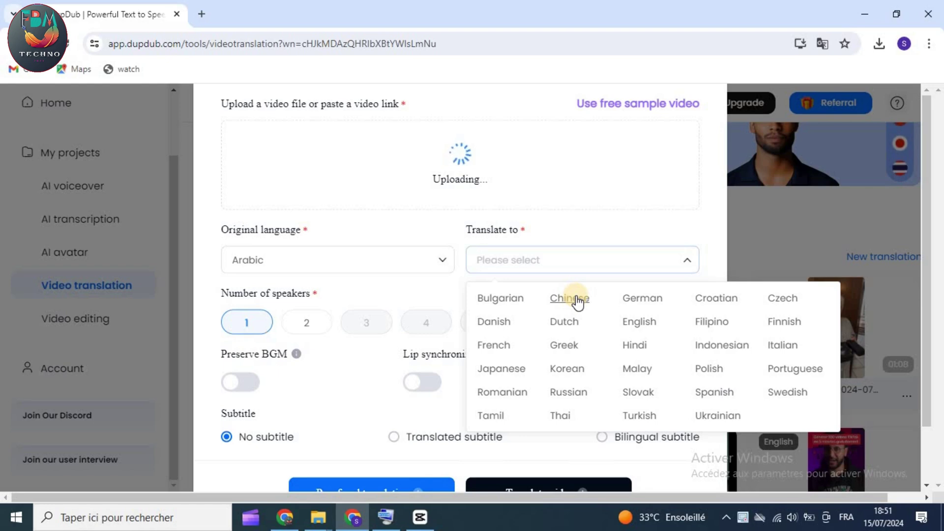
click(492, 346)
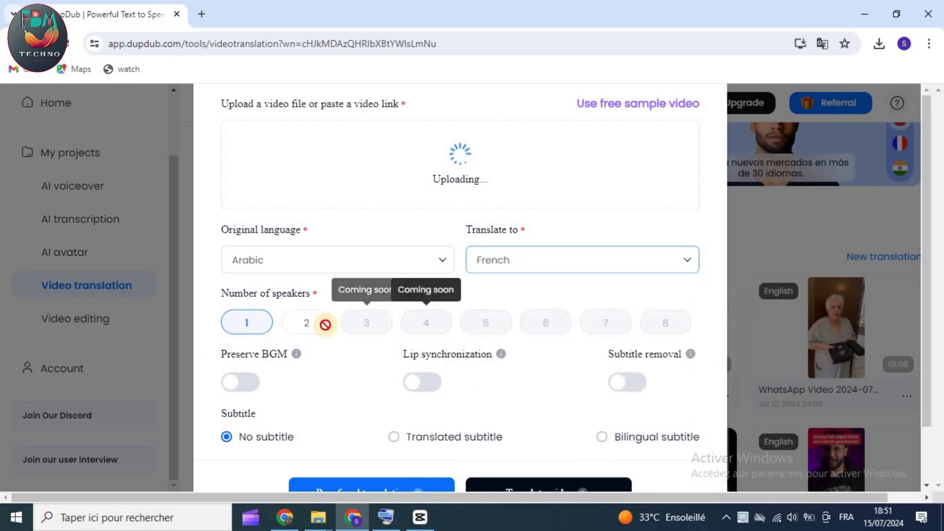
scroll(251, 331, down, 2)
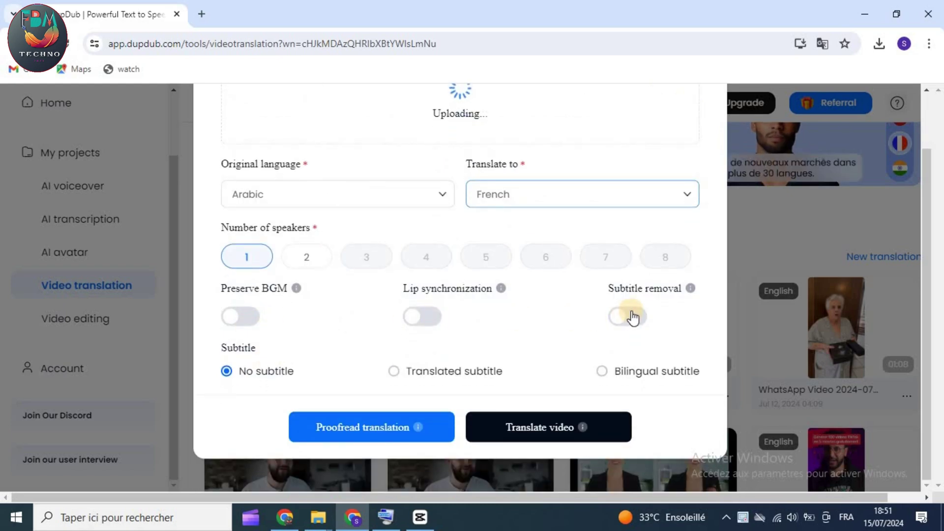
Step: Enable subtitle removal, choose translated subtitles, and start and confirm the translation of VID from Arabic to French
click(628, 316)
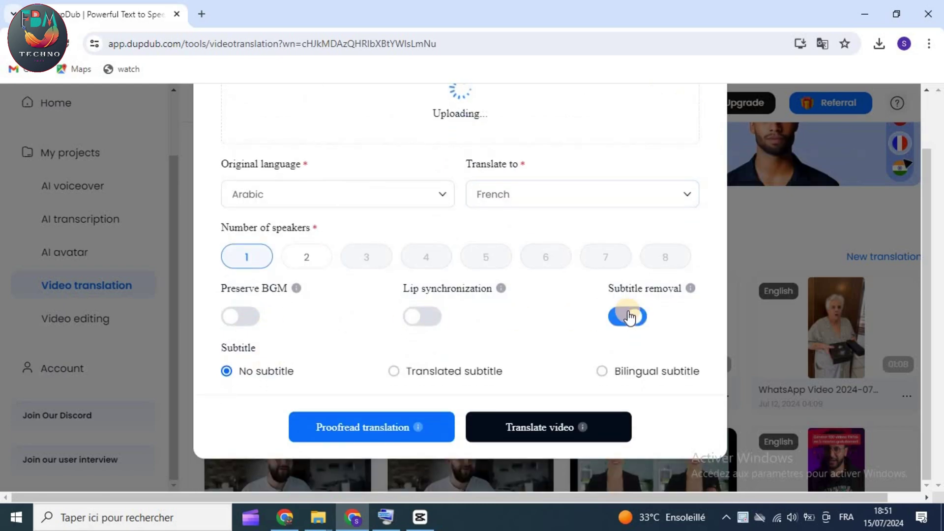
click(630, 319)
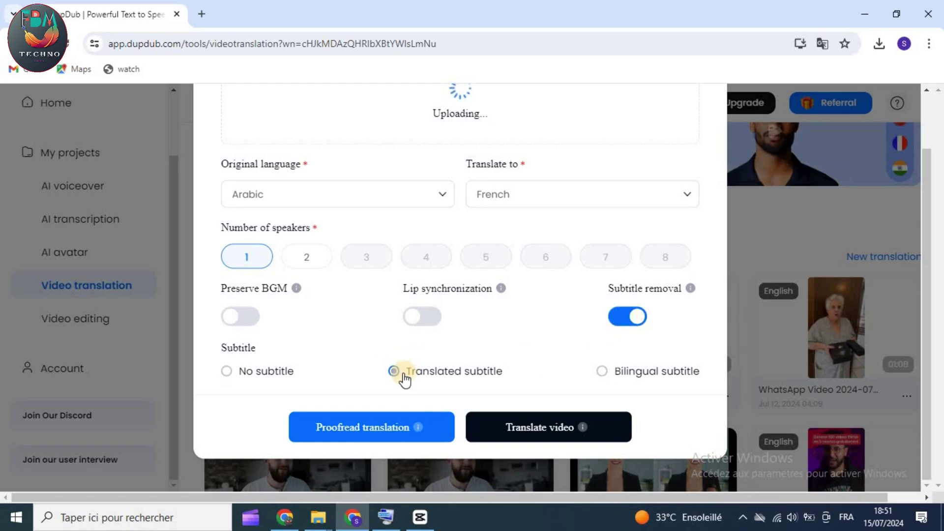
scroll(548, 419, up, 2)
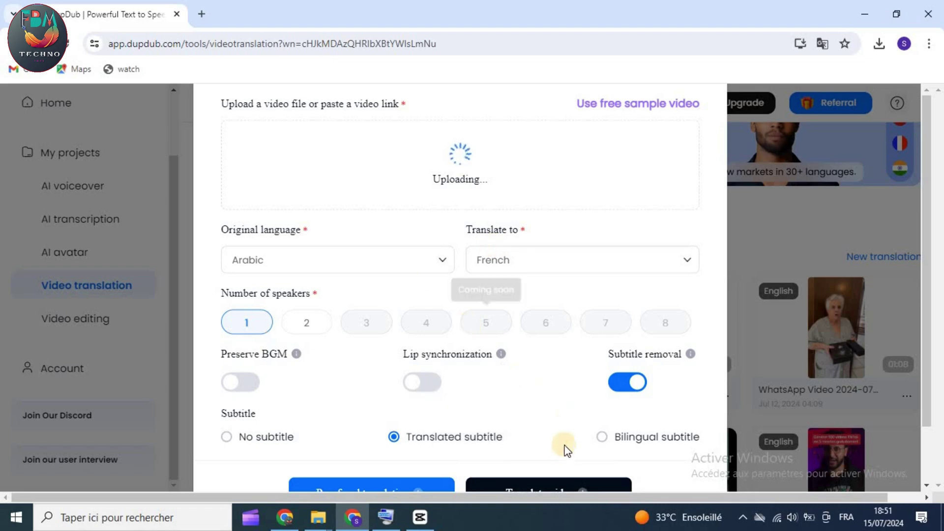
scroll(560, 454, down, 2)
scroll(533, 426, up, 2)
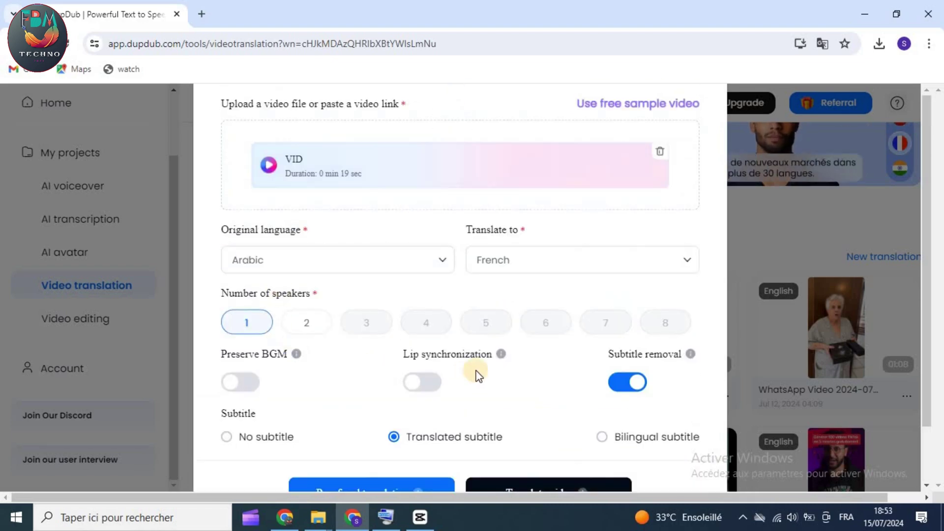
scroll(511, 373, down, 2)
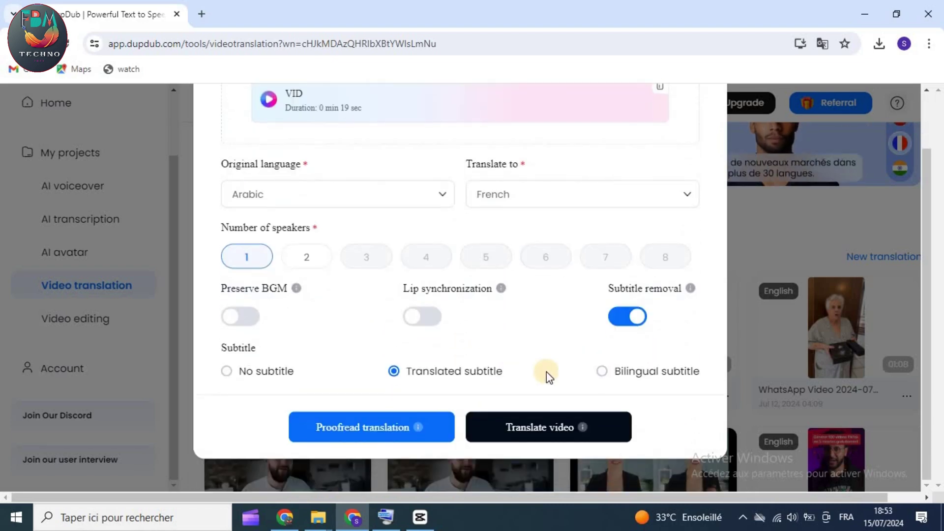
click(533, 422)
click(456, 322)
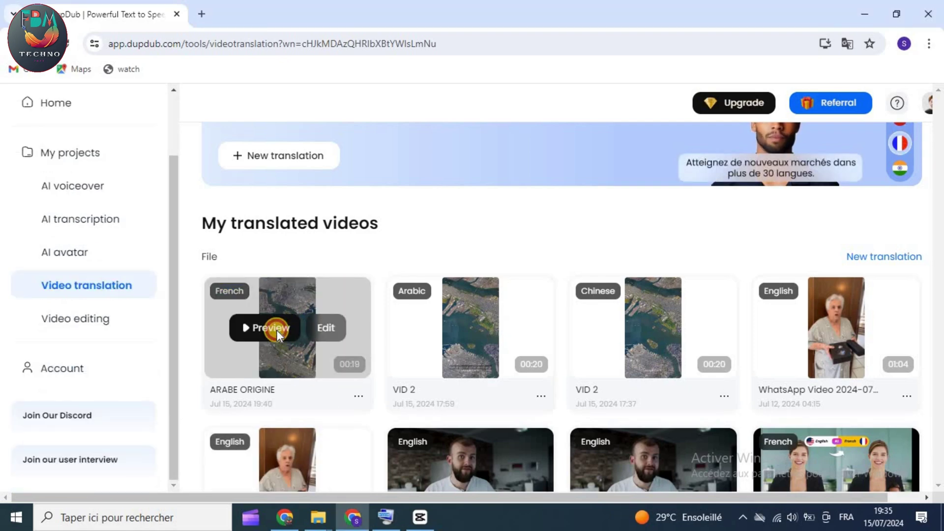
Step: Preview the French translation ARABE ORIGINE from the list of translated videos
click(277, 329)
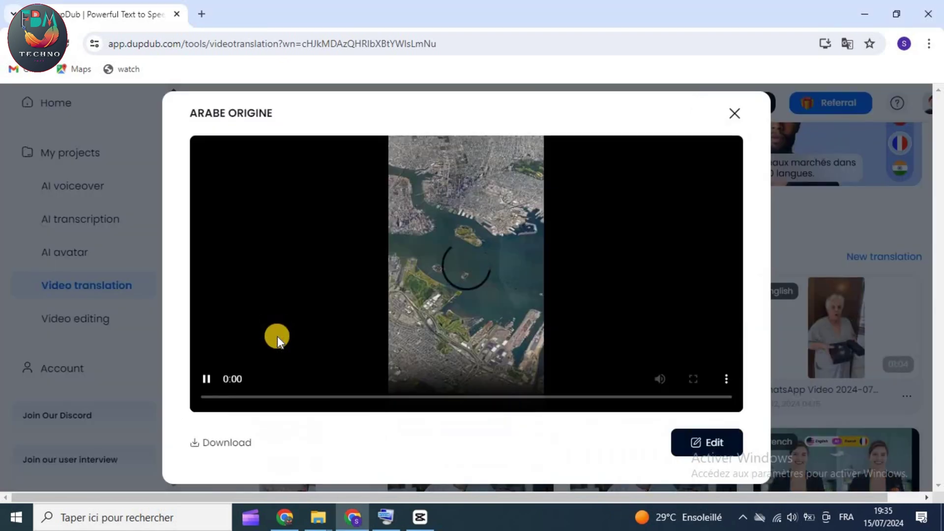